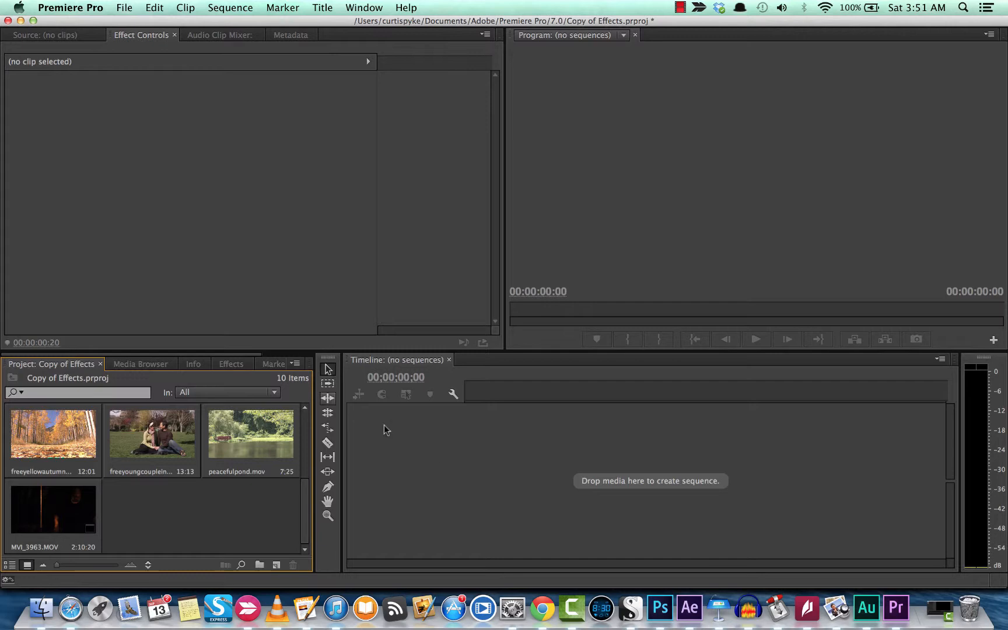
# Create a new default still title named "3d title".
pyautogui.click(237, 365)
pyautogui.click(85, 365)
pyautogui.click(330, 7)
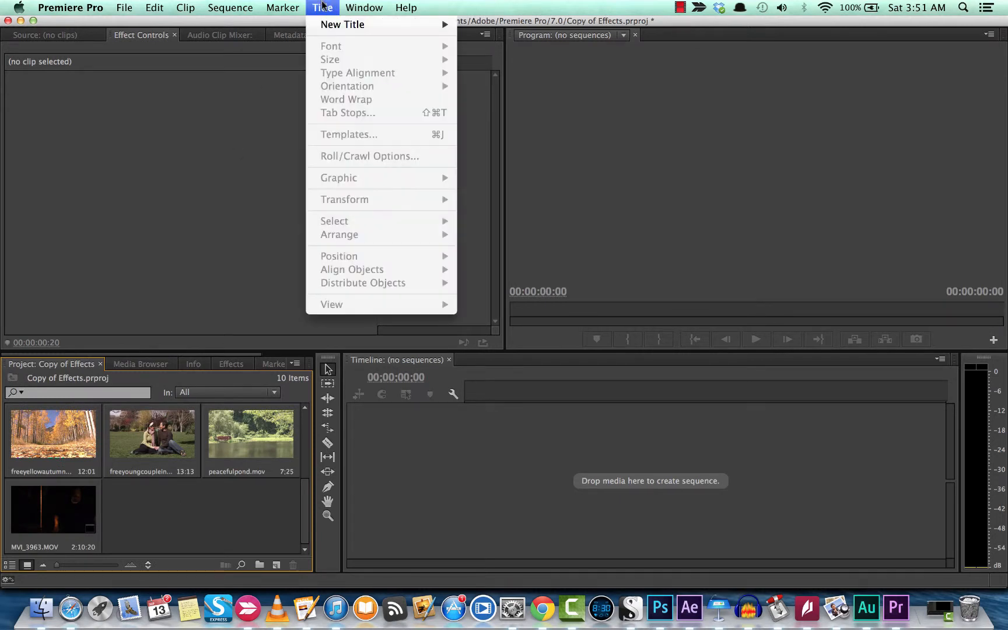
pyautogui.moveTo(330, 24)
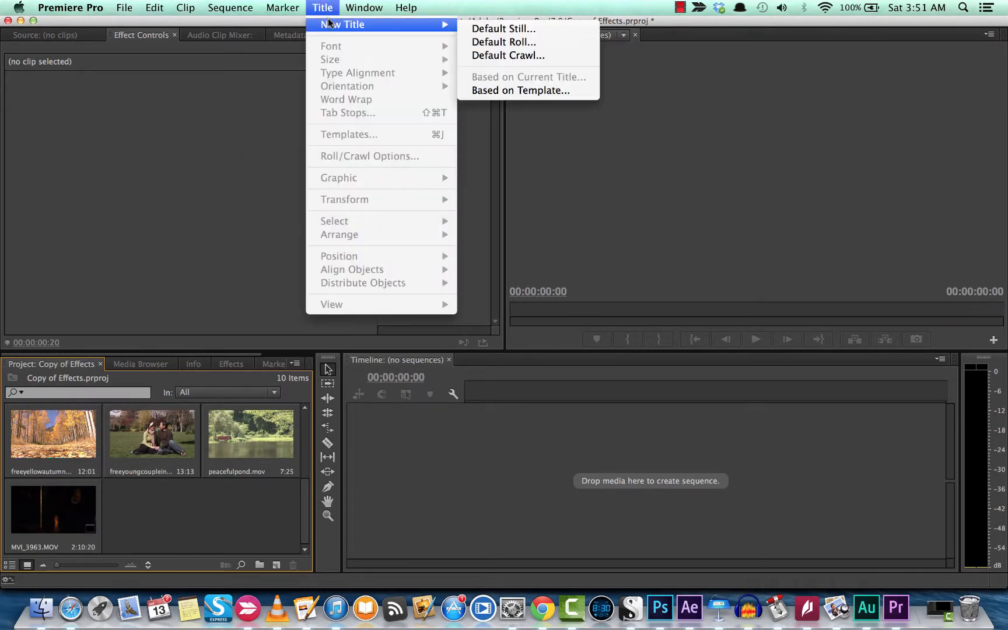
pyautogui.click(497, 34)
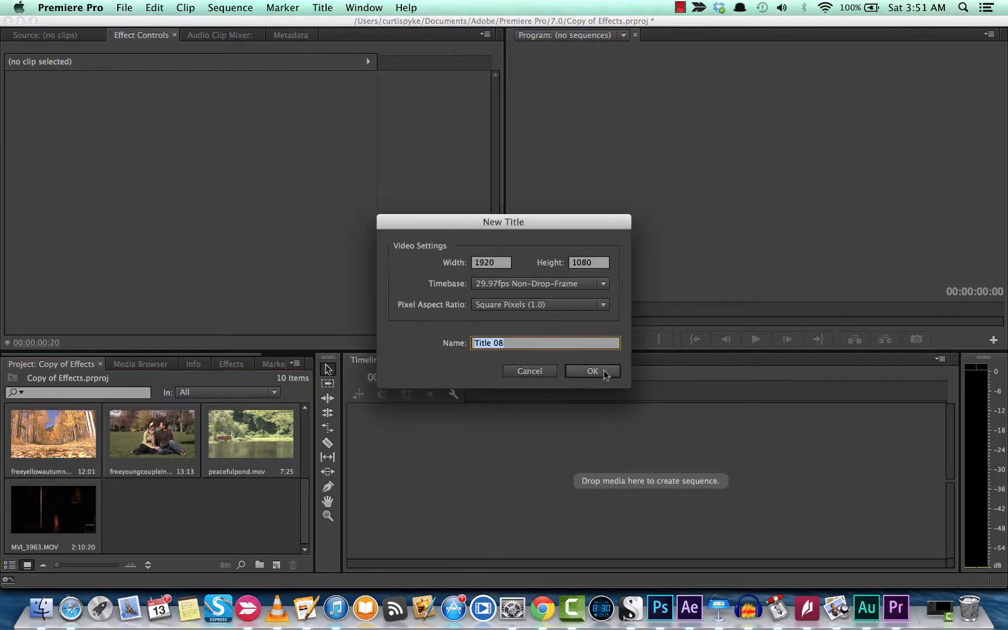
pyautogui.write('3d title')
pyautogui.click(604, 374)
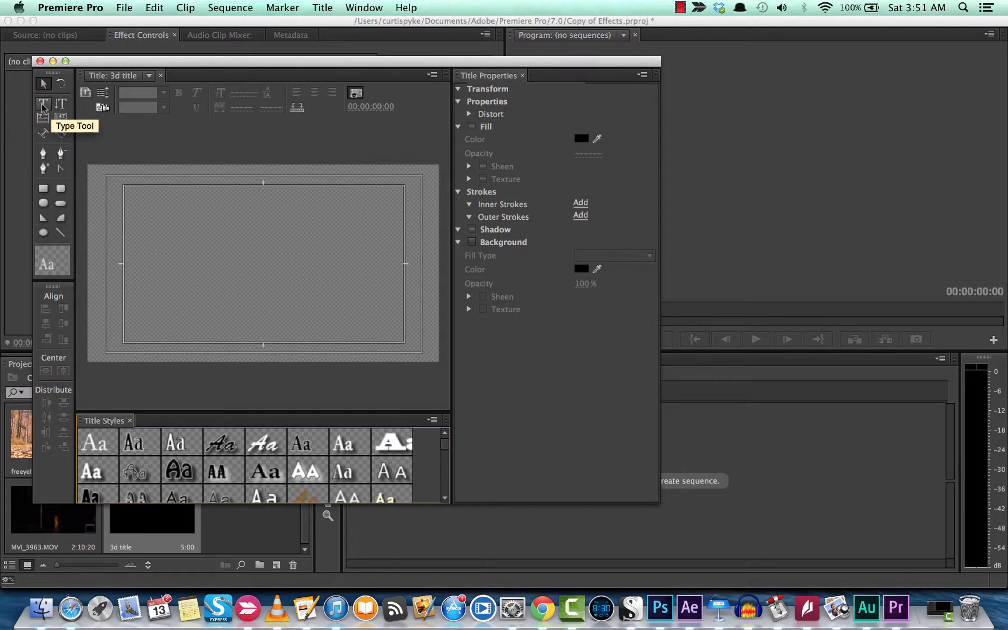
# Add the text "3D TITLE" near the upper-left of the title-safe area and enlarge its font size to 451.
pyautogui.click(42, 105)
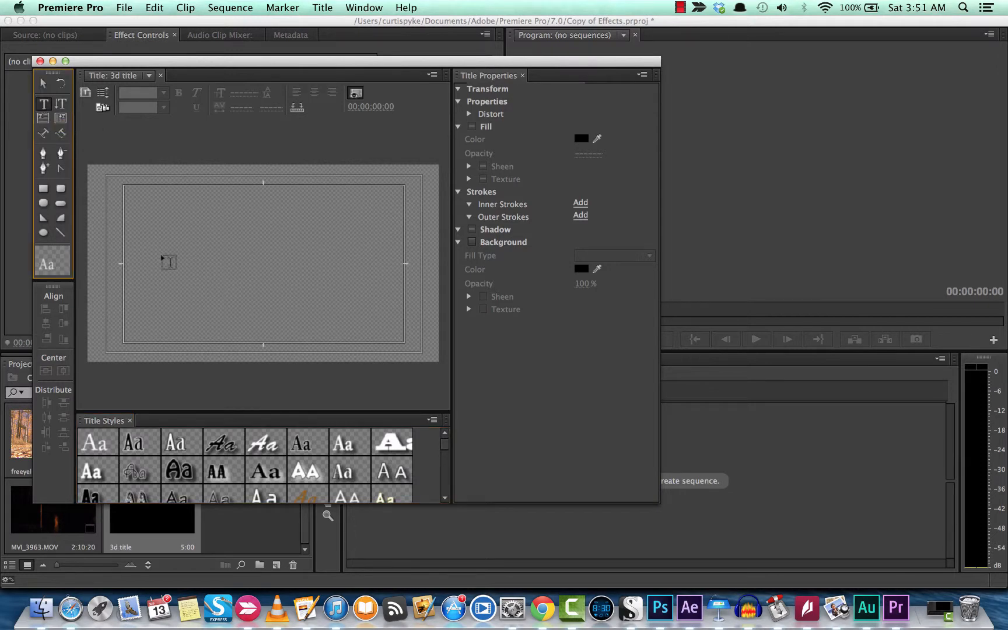
pyautogui.click(136, 204)
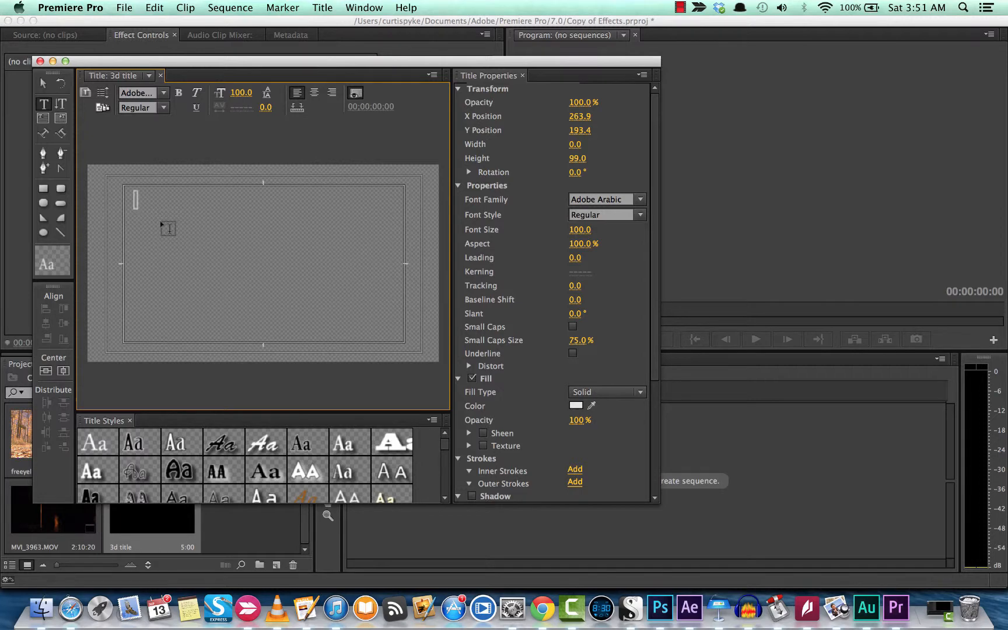
pyautogui.write('3D')
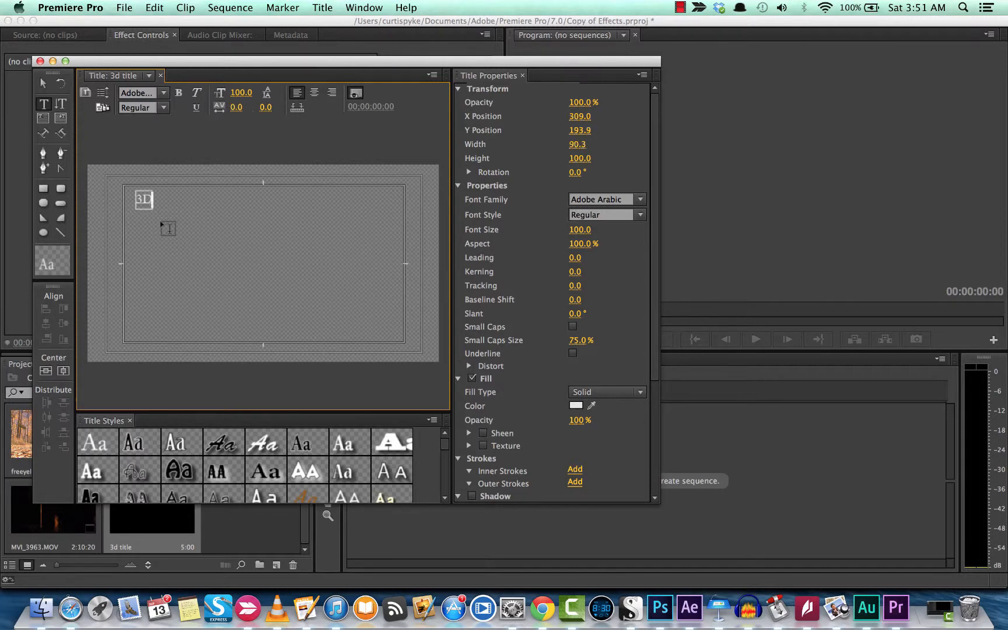
pyautogui.write(' TITLE')
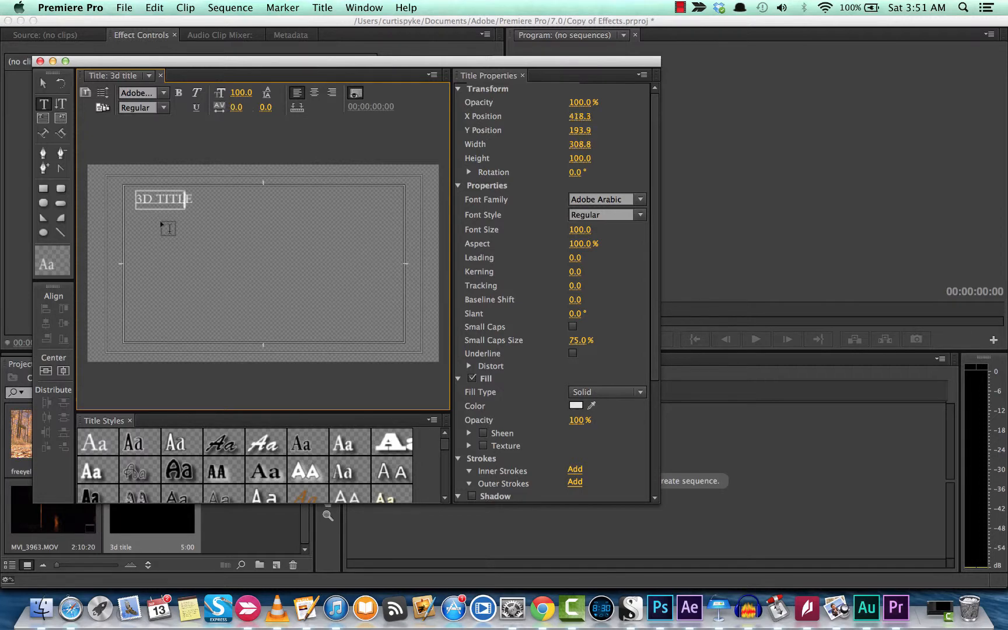
pyautogui.press('Escape')
pyautogui.press('super+s')
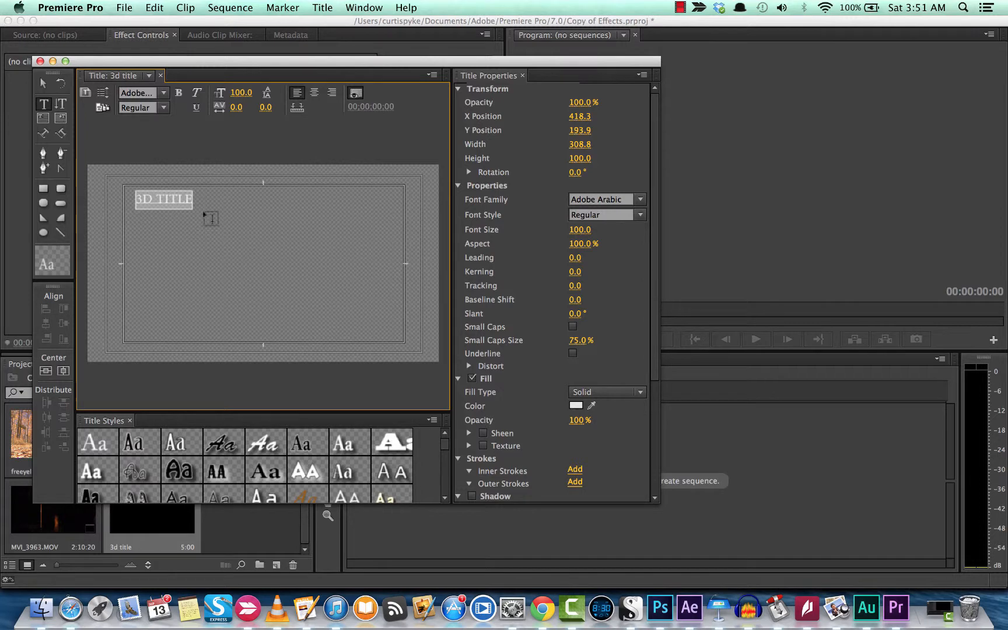
pyautogui.moveTo(236, 94); pyautogui.dragTo(297, 94)
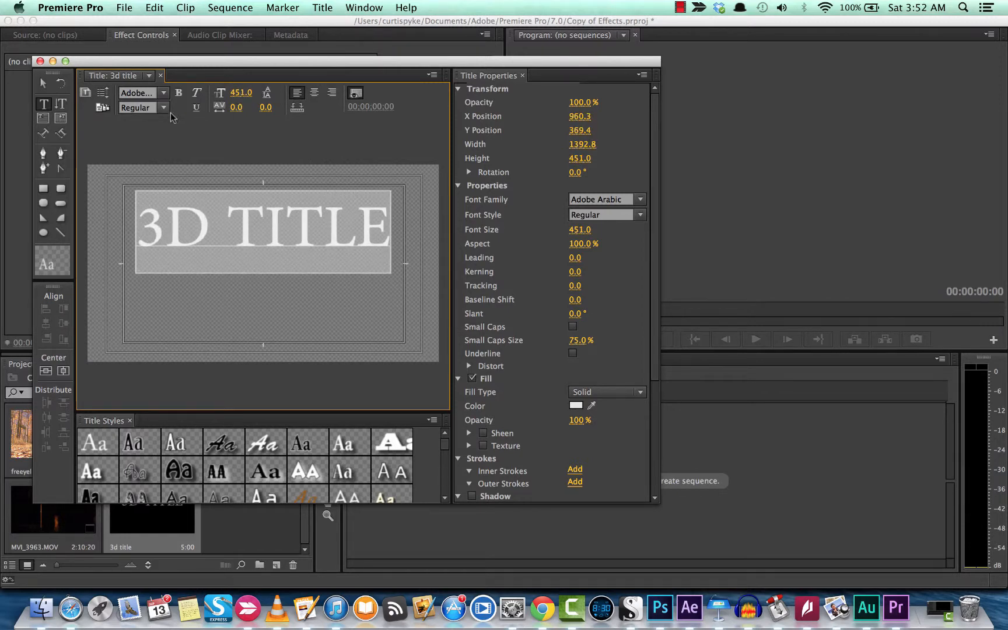
# Set the title text's font to Impact and reduce its font size to 404.
pyautogui.click(164, 94)
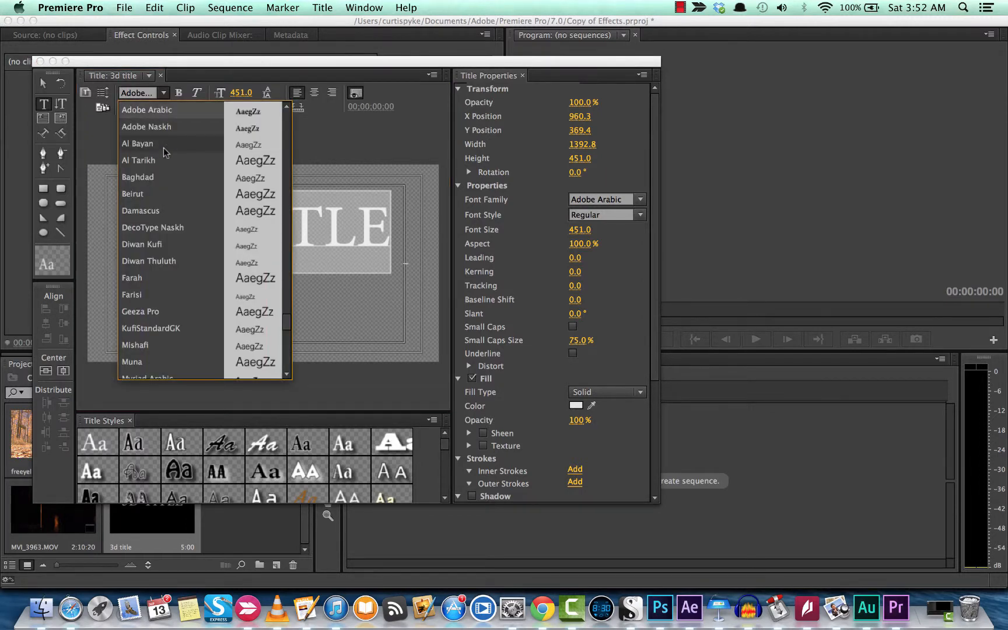
pyautogui.scroll(5, 163, 149)
pyautogui.scroll(5, 164, 153)
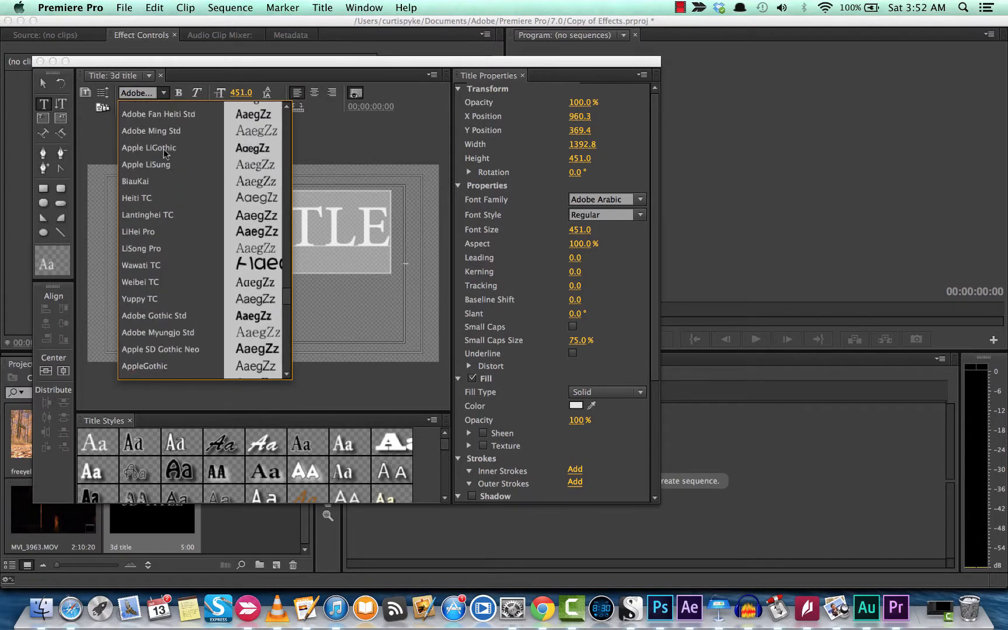
pyautogui.scroll(-15, 164, 153)
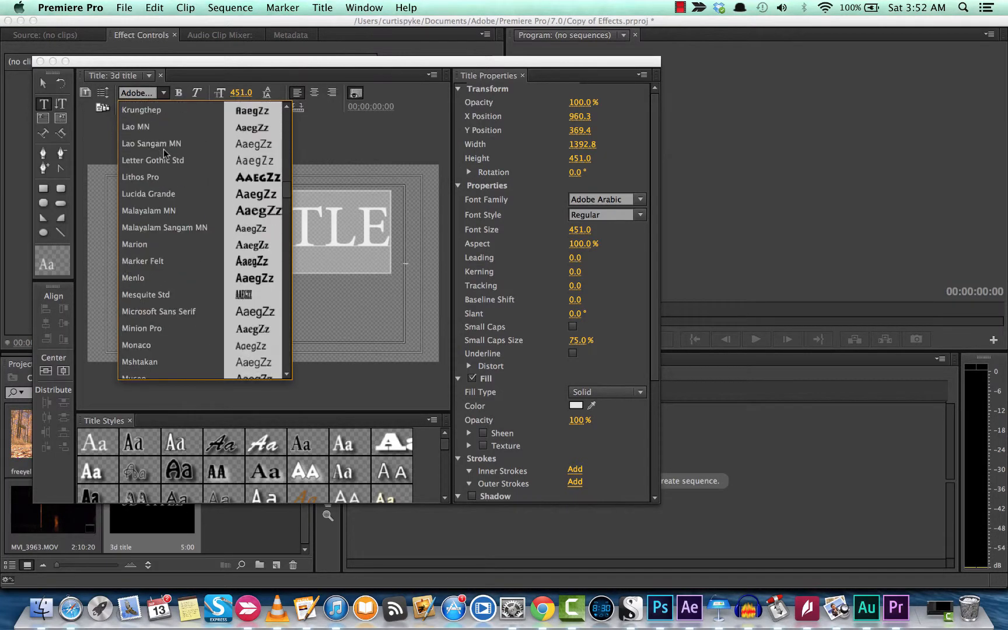
pyautogui.scroll(6, 164, 154)
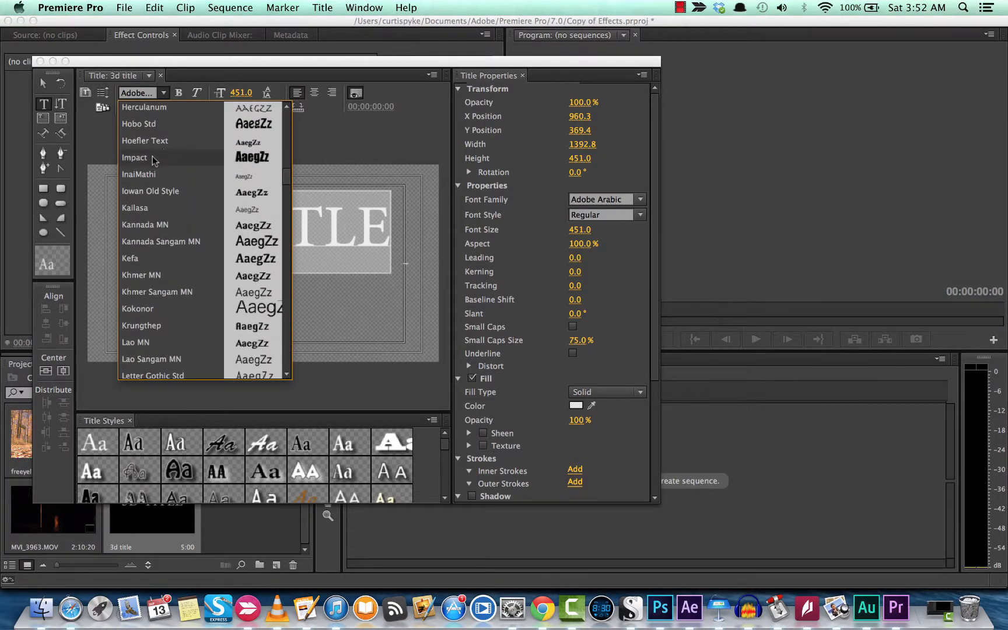
pyautogui.click(155, 155)
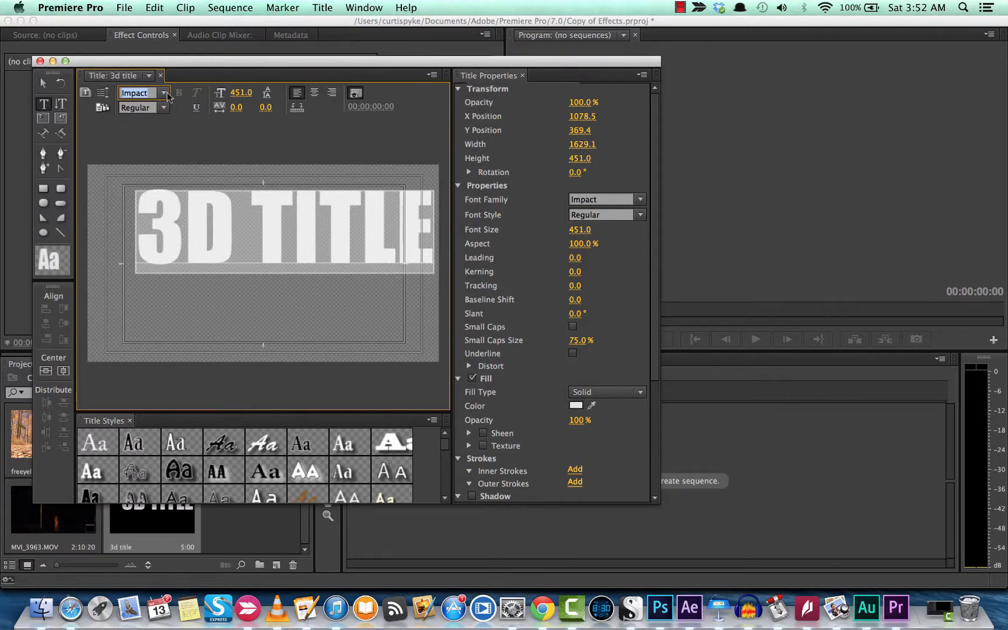
pyautogui.moveTo(241, 92); pyautogui.dragTo(214, 92)
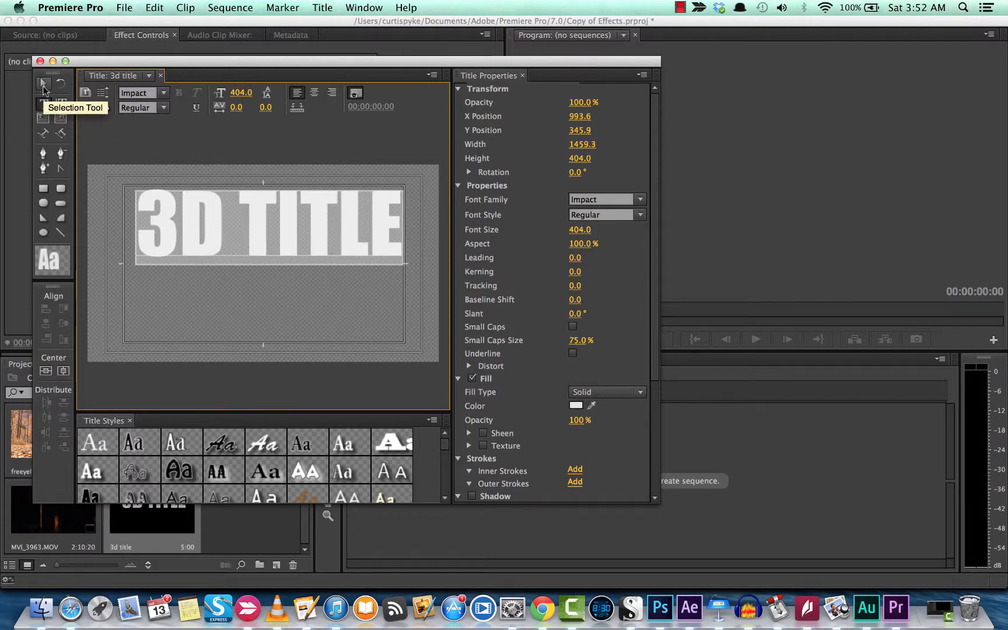
# Center the "3D TITLE" text vertically and horizontally in the frame and close the title editor.
pyautogui.click(44, 84)
pyautogui.moveTo(234, 215); pyautogui.dragTo(230, 255)
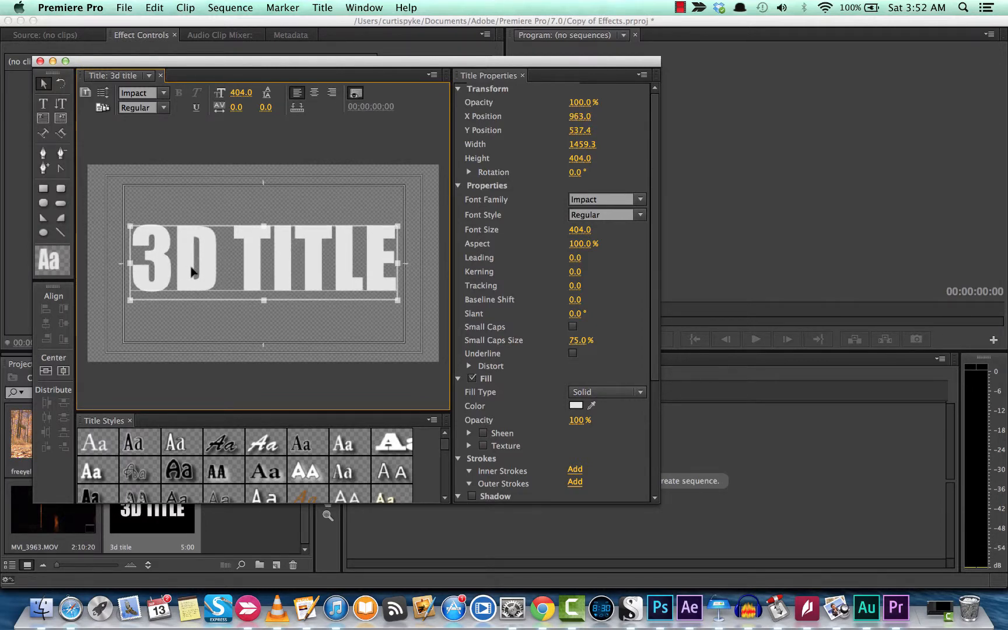
pyautogui.click(46, 374)
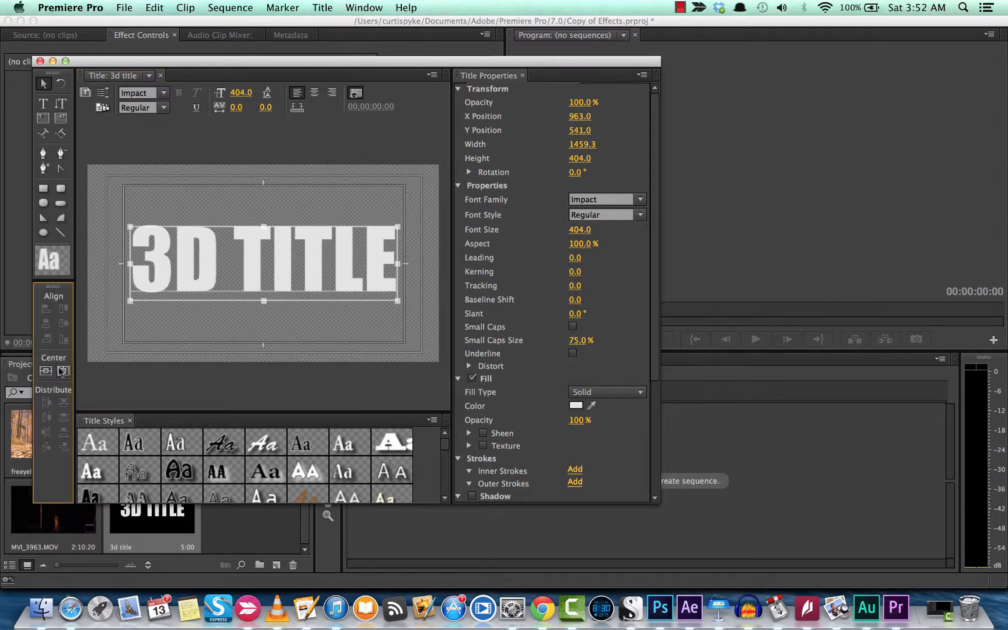
pyautogui.click(64, 371)
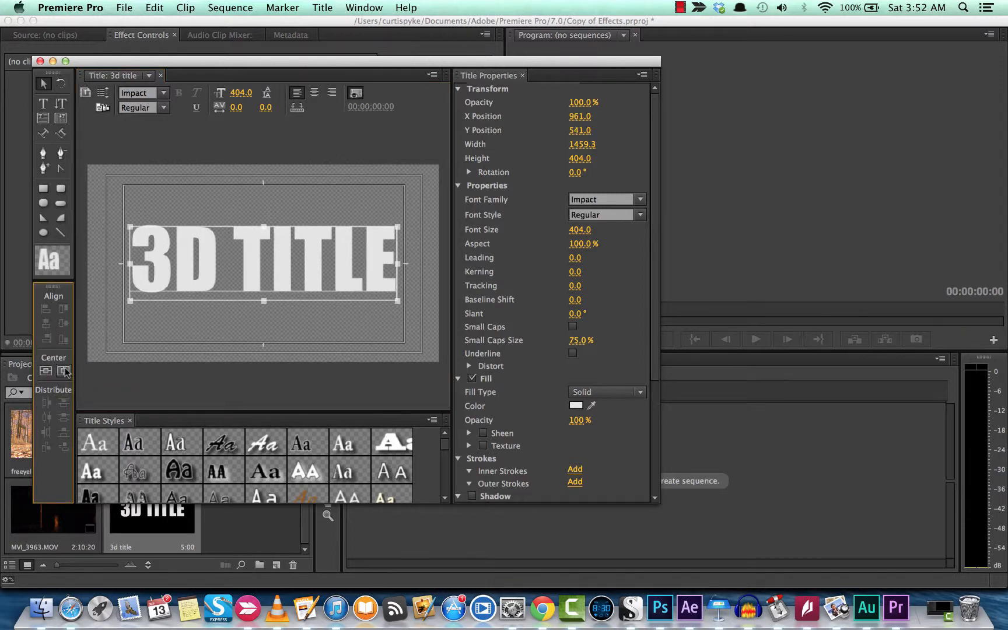
pyautogui.click(40, 61)
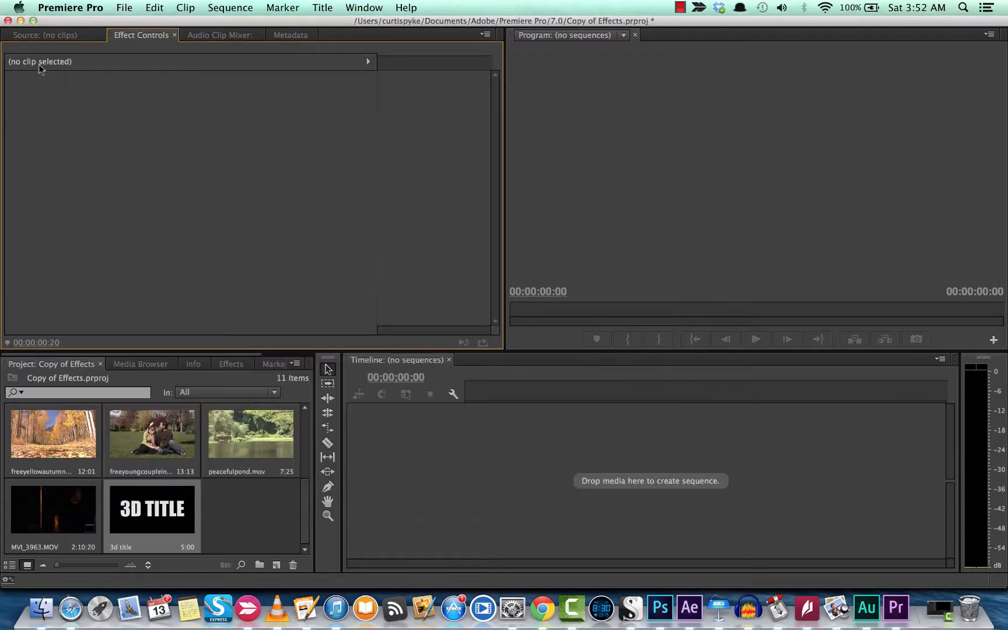
# Create a sequence from the 3d title clip and keep the playhead at its start.
pyautogui.click(253, 537)
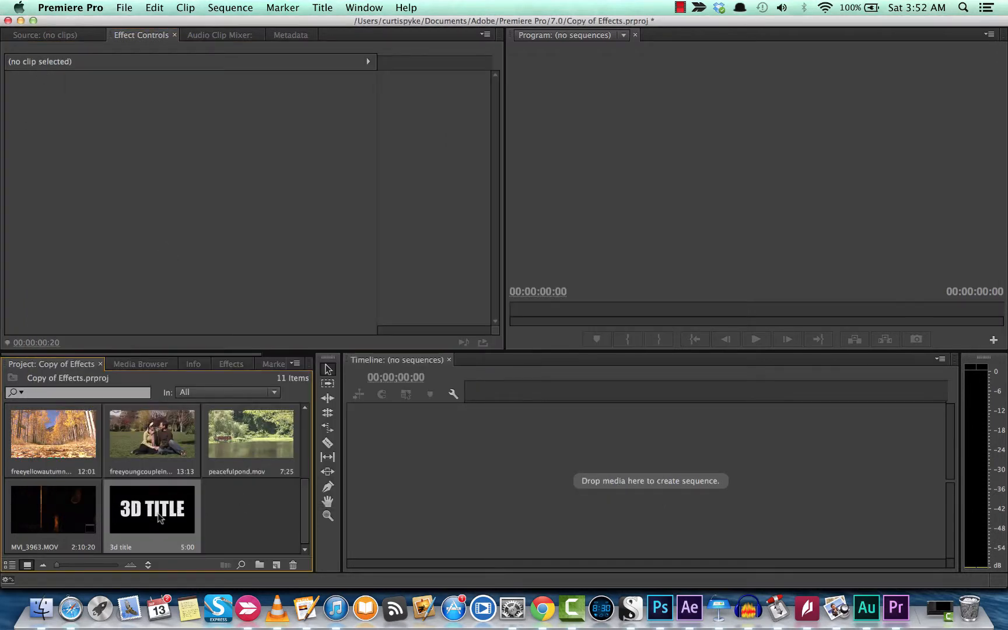
pyautogui.moveTo(458, 397); pyautogui.dragTo(383, 481)
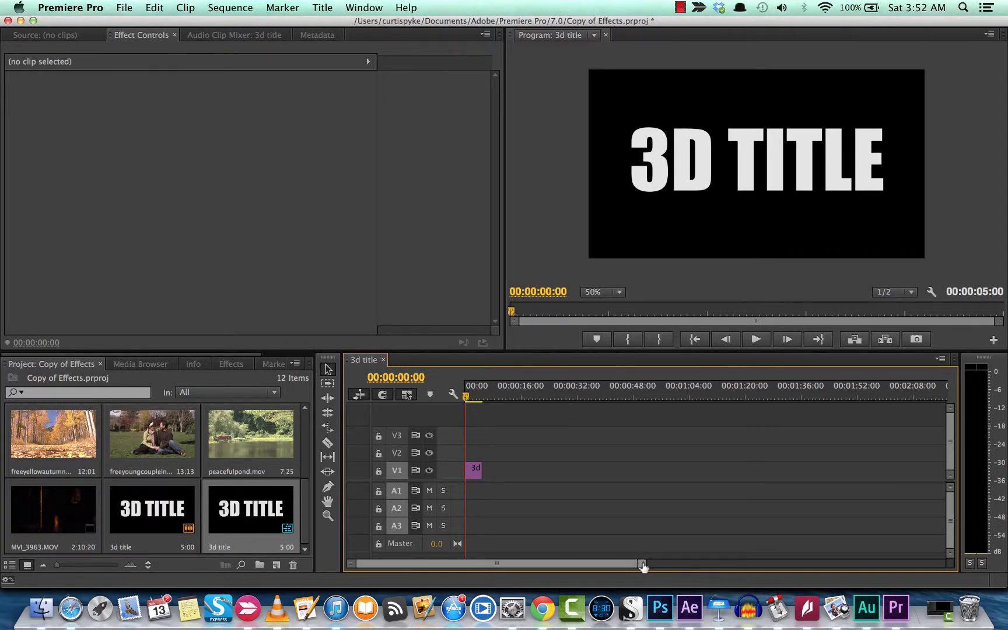
pyautogui.moveTo(644, 568); pyautogui.dragTo(596, 569)
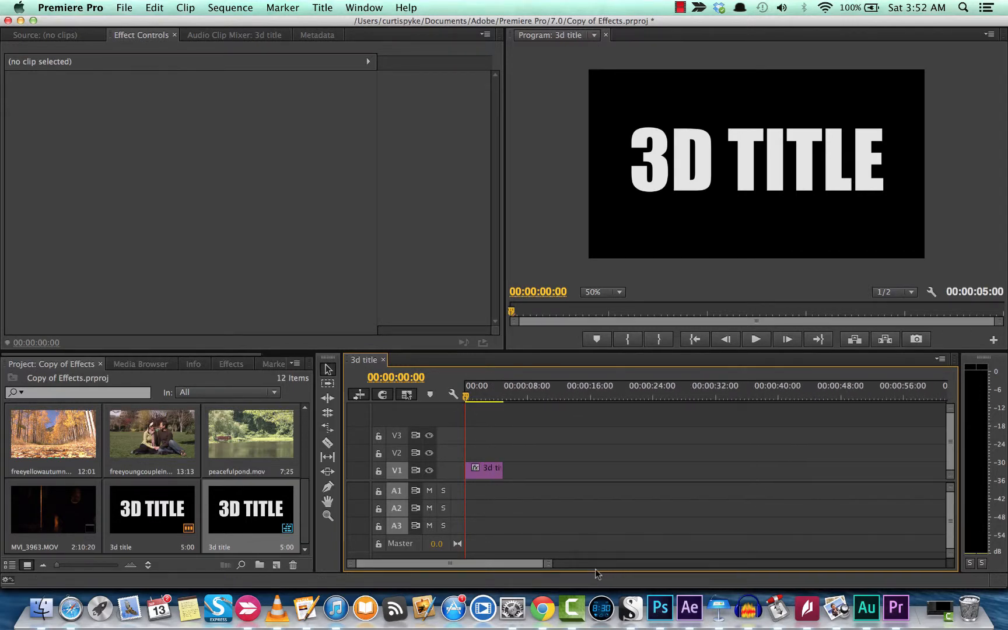
pyautogui.moveTo(467, 397)
pyautogui.mouseDown()
pyautogui.moveTo(492, 398)
pyautogui.moveTo(457, 399)
pyautogui.mouseUp()
# Select the title clip on V1 and expand its Motion properties with the playhead at 00:00:00:00.
pyautogui.click(226, 365)
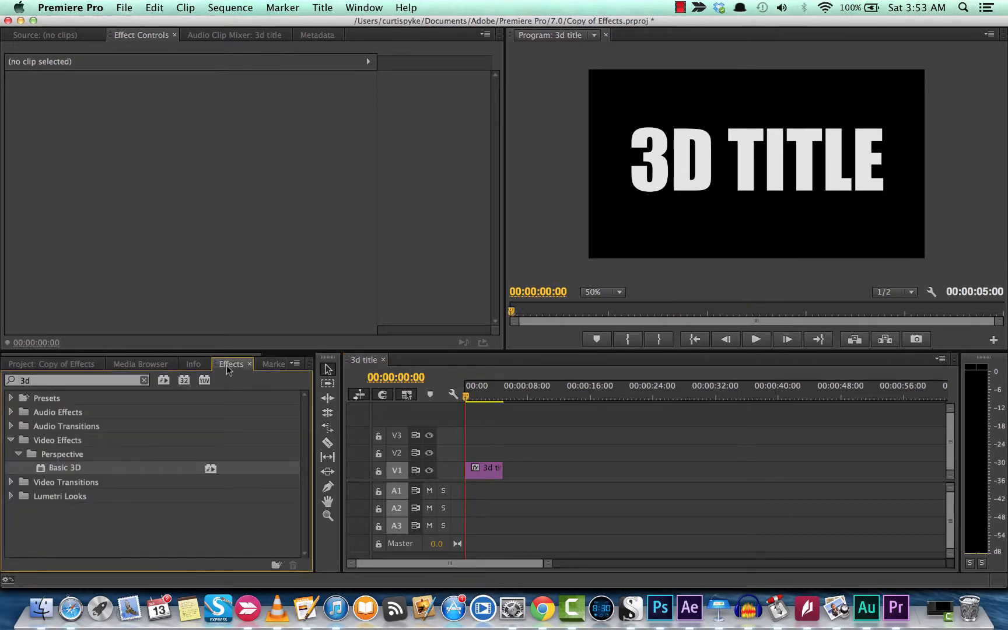
pyautogui.click(493, 473)
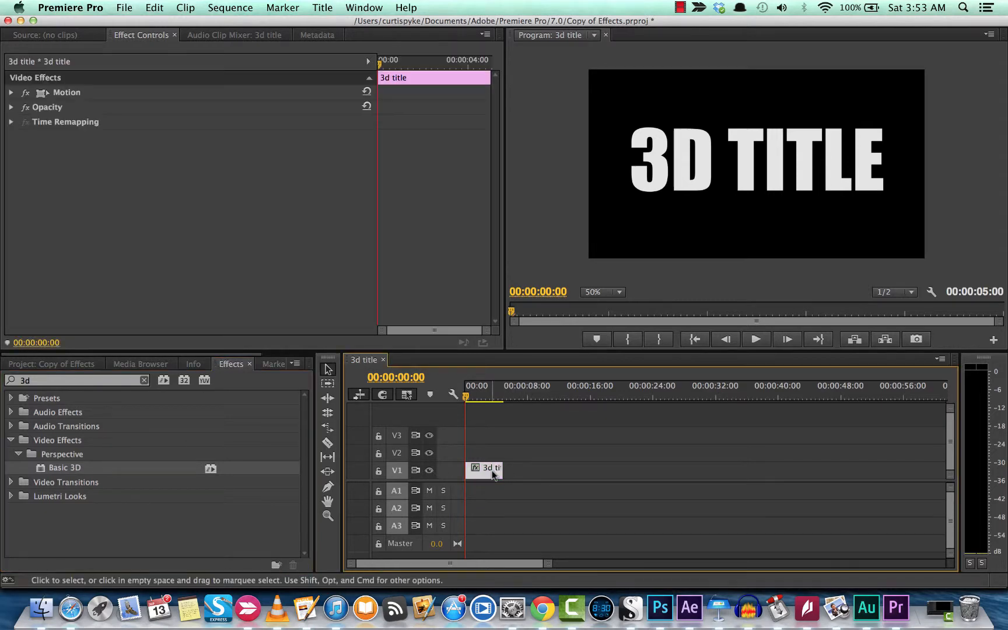
pyautogui.click(11, 94)
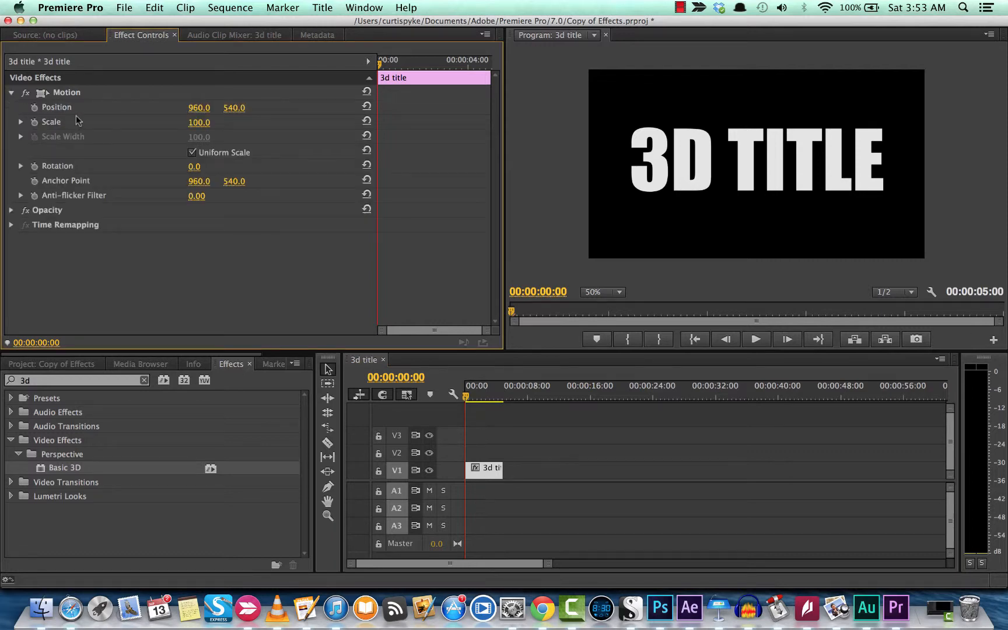
pyautogui.click(471, 399)
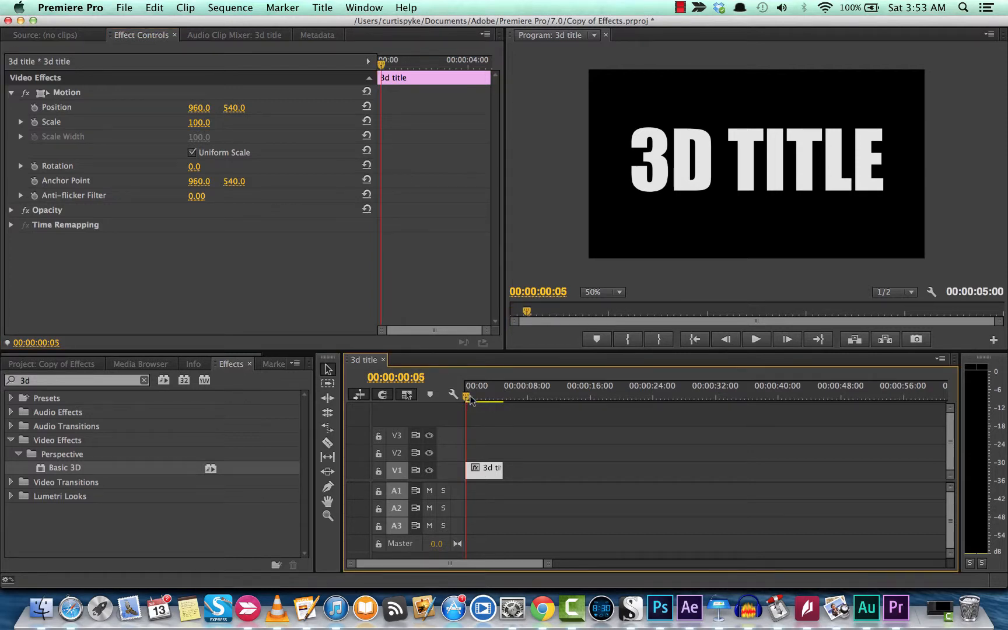
pyautogui.moveTo(470, 399); pyautogui.dragTo(461, 401)
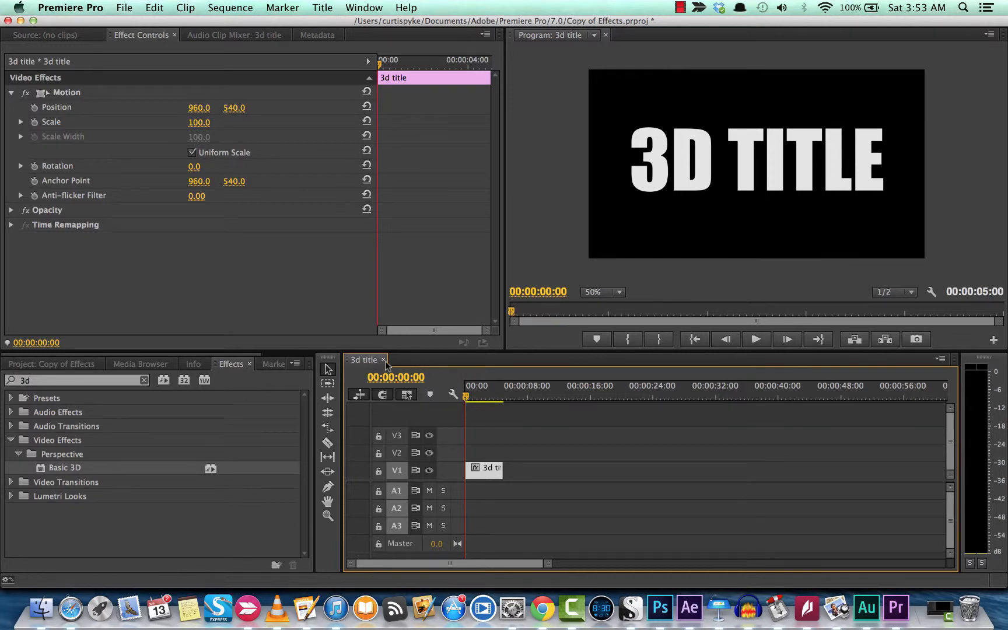
# Animate the title clip's Scale with a keyframe at the start and a value of 8.0 at 00:00:05:00.
pyautogui.click(35, 129)
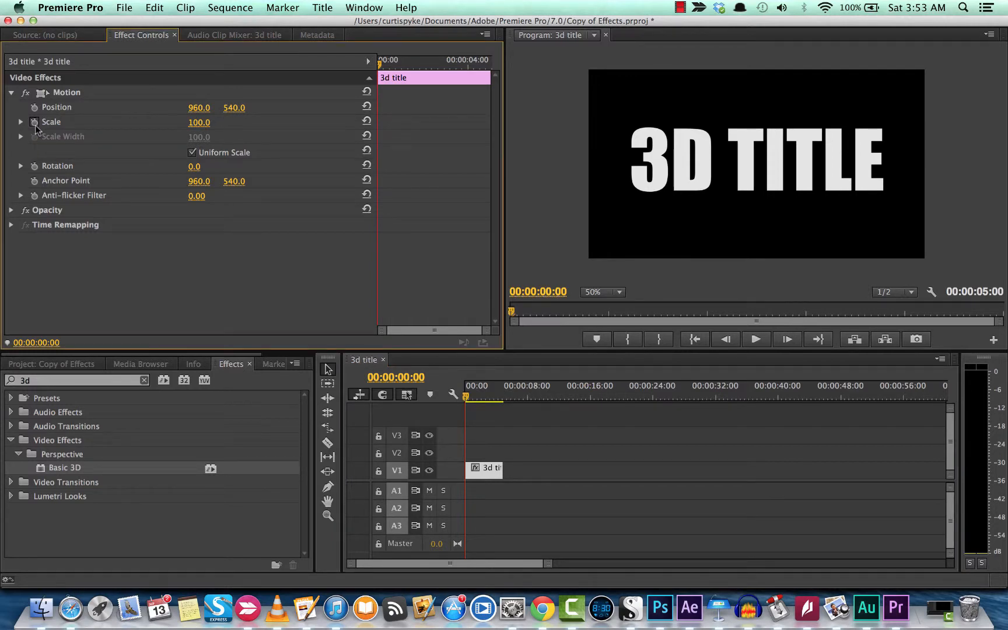
pyautogui.click(35, 125)
pyautogui.moveTo(503, 395); pyautogui.dragTo(505, 396)
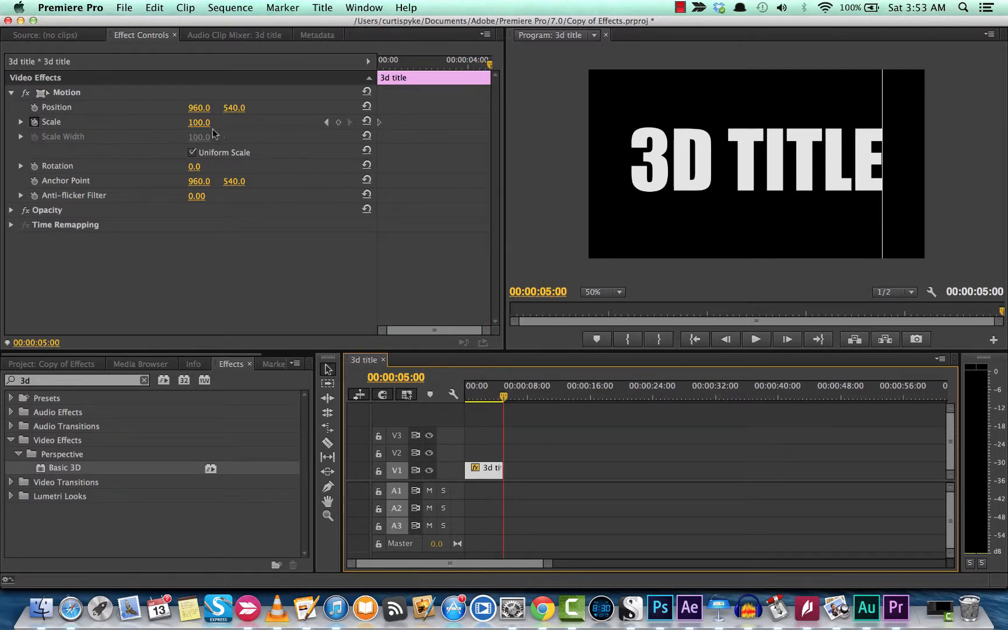
pyautogui.moveTo(199, 122); pyautogui.dragTo(145, 123)
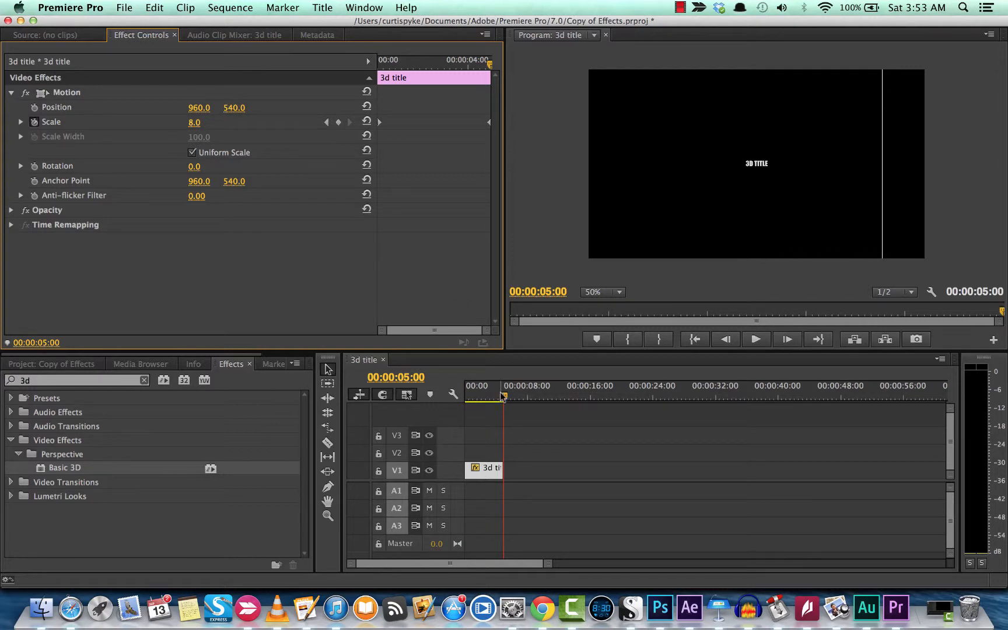
# Play the sequence from the beginning to preview the scale animation.
pyautogui.click(391, 413)
pyautogui.press('Home')
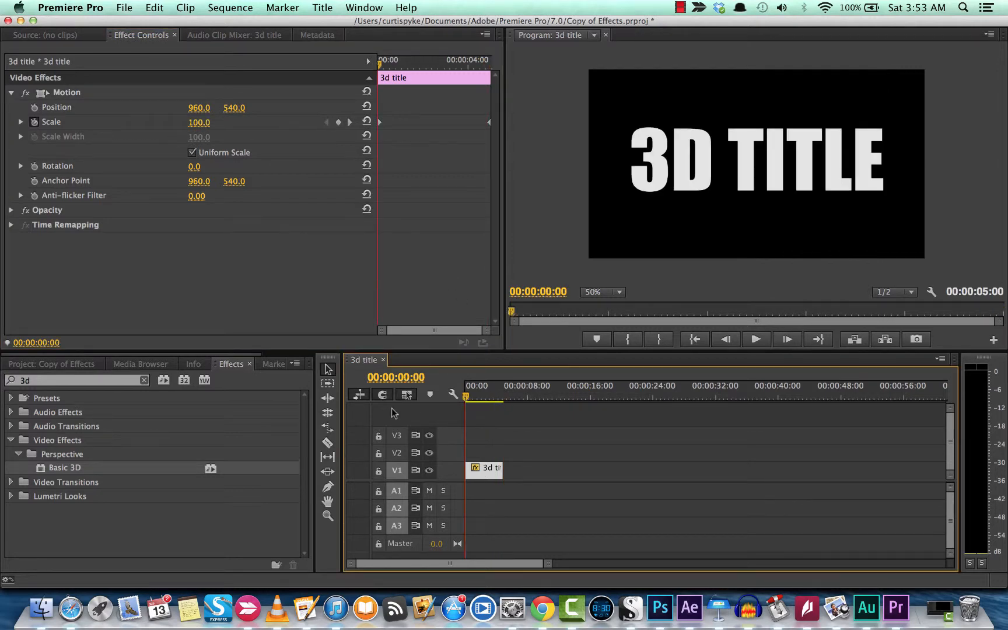
pyautogui.press('space')
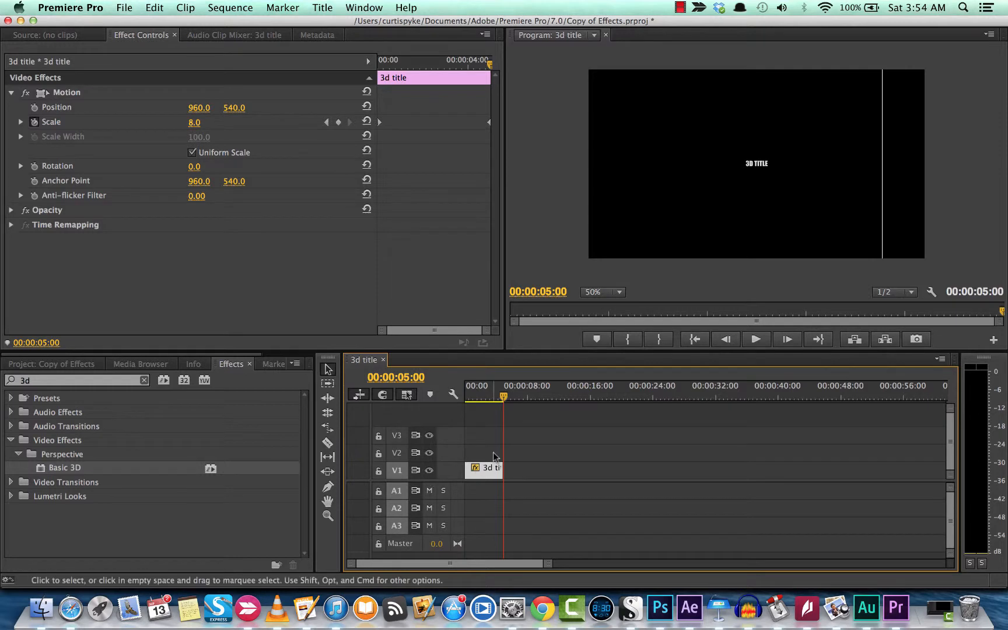
# Delete the title's existing Scale keyframes and add a new Scale keyframe of 8.0 at 00:00:00:00.
pyautogui.moveTo(503, 401); pyautogui.dragTo(465, 401)
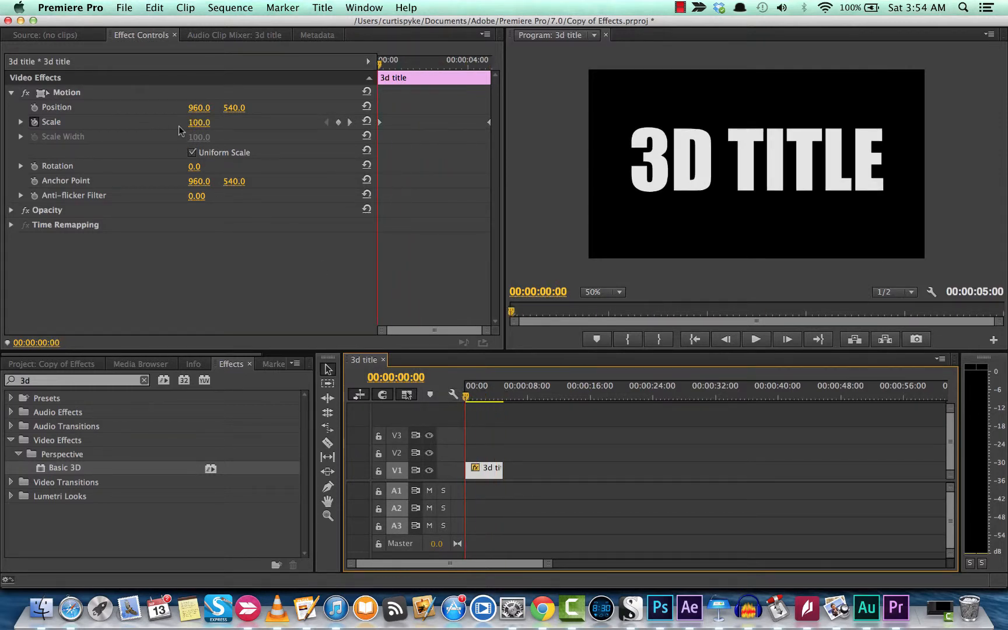
pyautogui.click(34, 122)
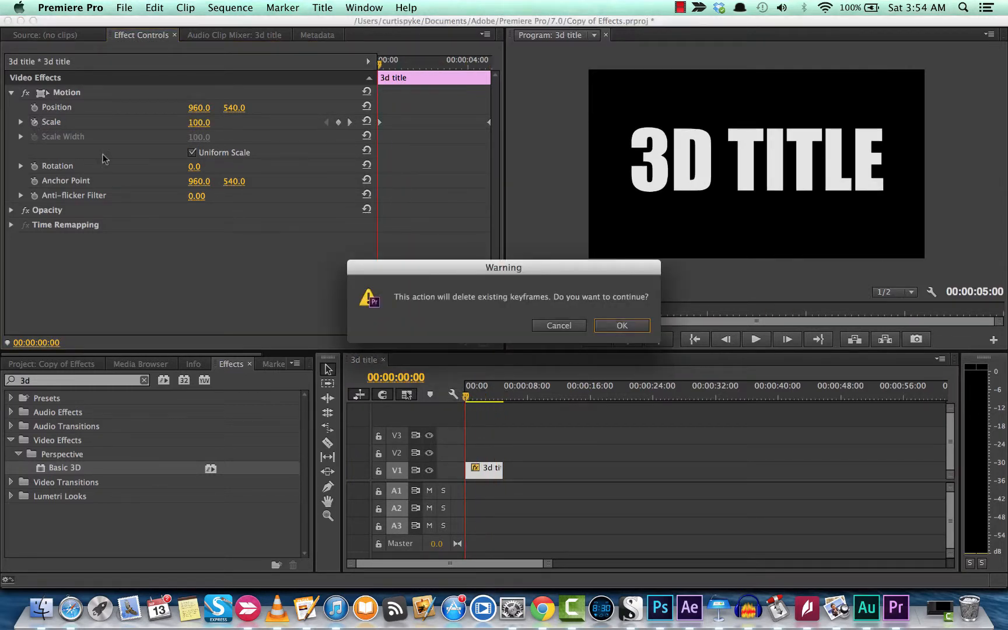
pyautogui.click(622, 326)
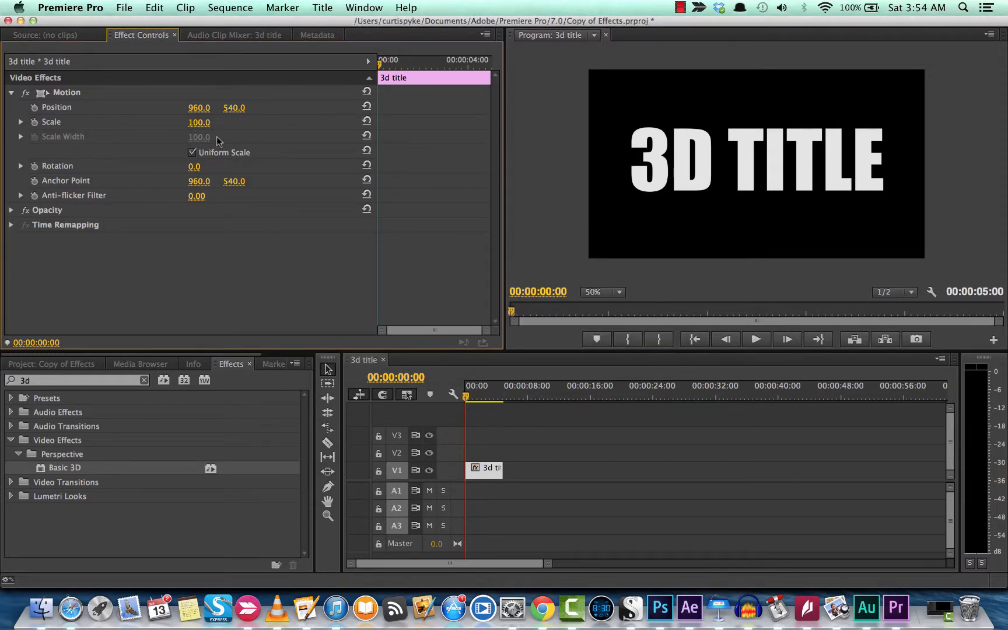
pyautogui.click(34, 122)
pyautogui.moveTo(199, 122)
pyautogui.mouseDown()
pyautogui.moveTo(147, 122)
pyautogui.moveTo(204, 124)
pyautogui.mouseUp()
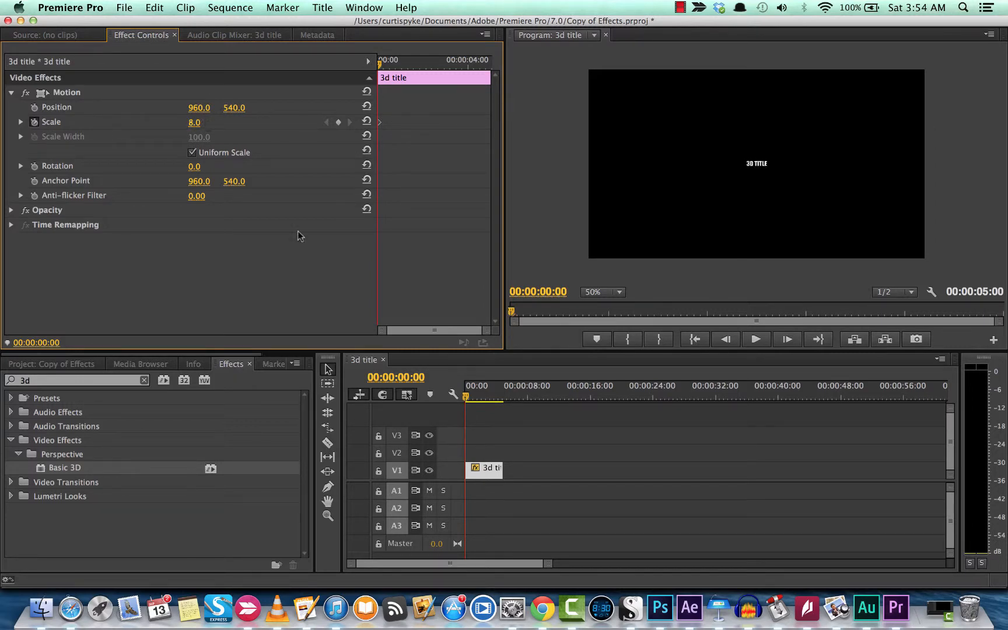
# Add a Scale keyframe of 107.0 for the title clip at 00:00:05:00.
pyautogui.moveTo(466, 396); pyautogui.dragTo(503, 399)
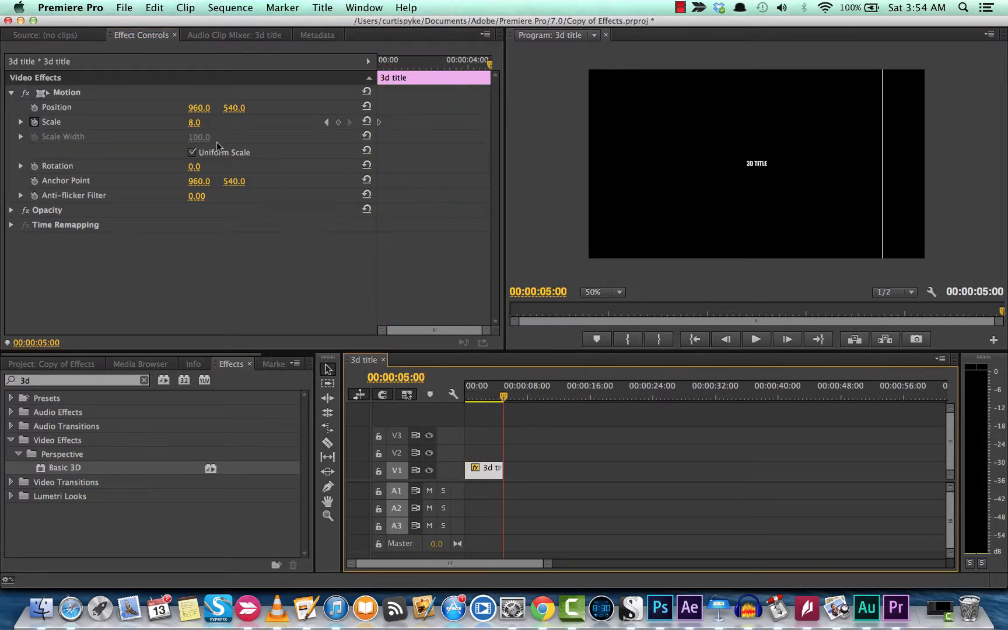
pyautogui.moveTo(194, 123); pyautogui.dragTo(252, 122)
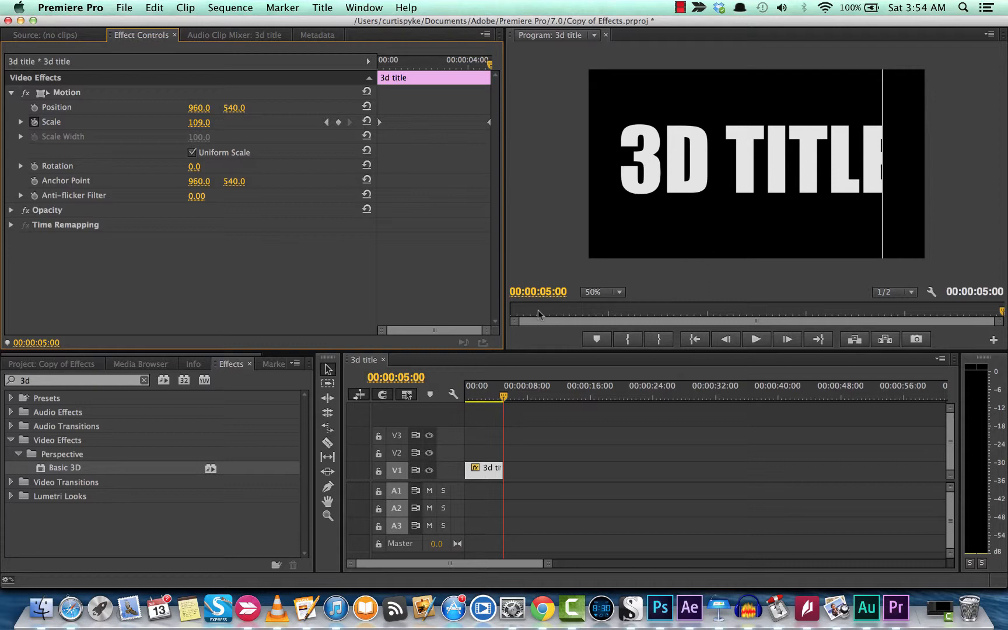
pyautogui.moveTo(199, 123); pyautogui.dragTo(197, 122)
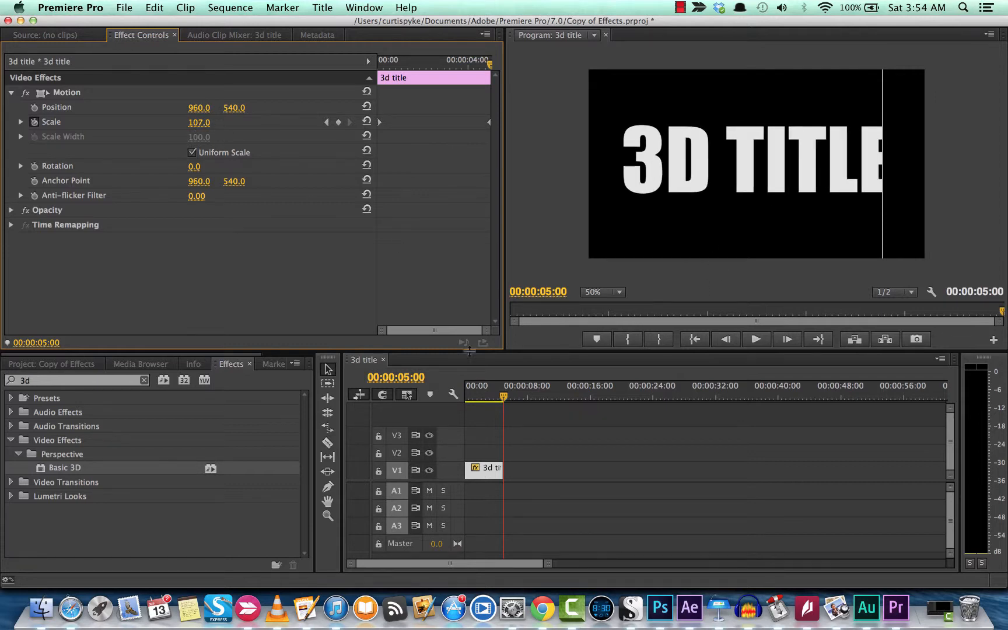
# Add another Scale keyframe of about 116 for the title clip at 00:00:04:19.
pyautogui.click(506, 398)
pyautogui.moveTo(506, 397); pyautogui.dragTo(510, 398)
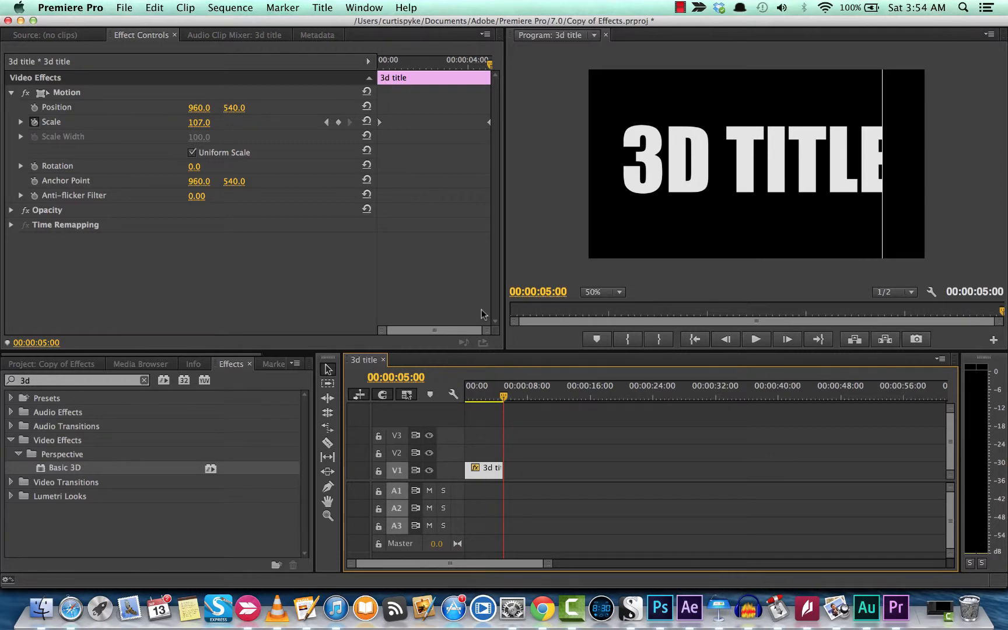
pyautogui.moveTo(500, 395); pyautogui.dragTo(499, 396)
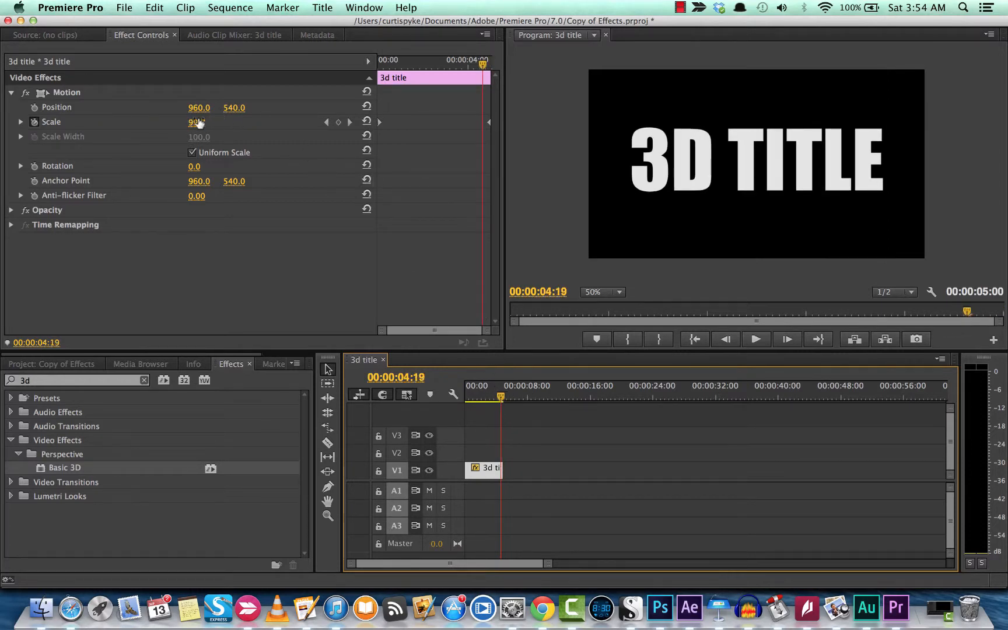
pyautogui.moveTo(197, 123); pyautogui.dragTo(208, 123)
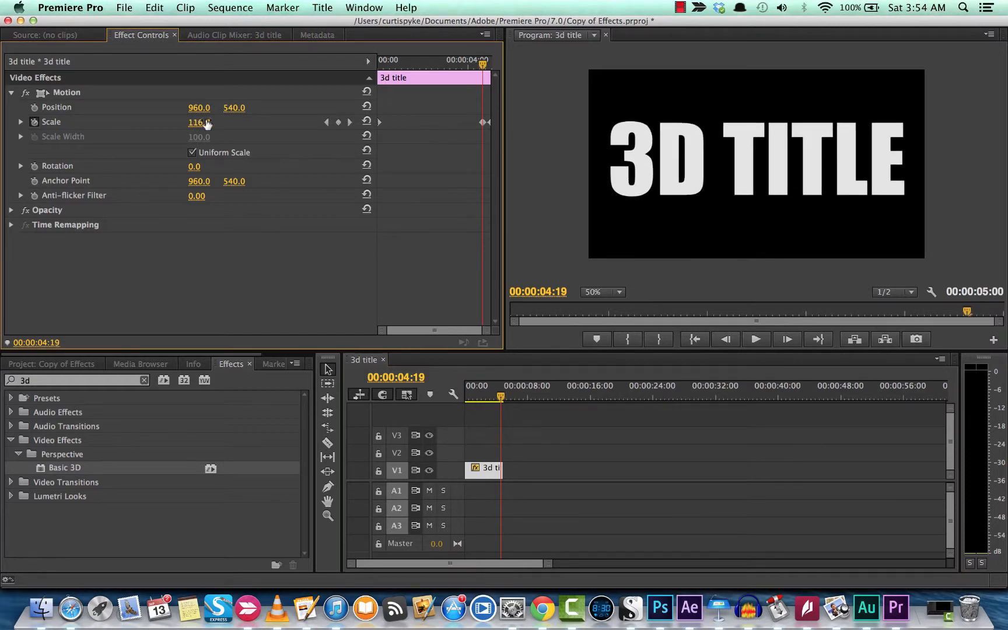
# Play the sequence from the start to preview the title growing, and stop playback near the end.
pyautogui.moveTo(501, 397); pyautogui.dragTo(455, 394)
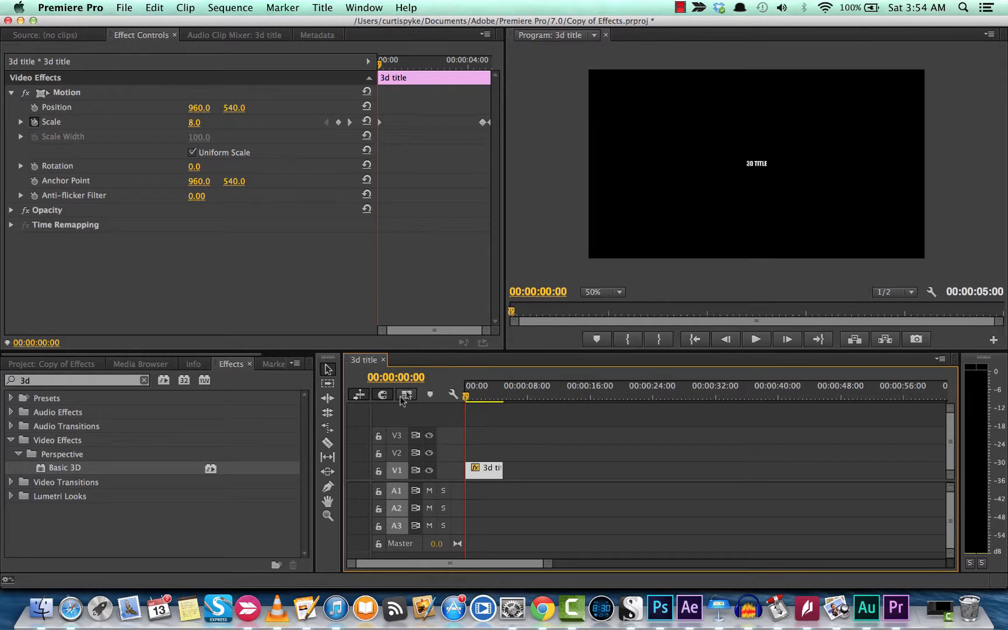
pyautogui.press('space')
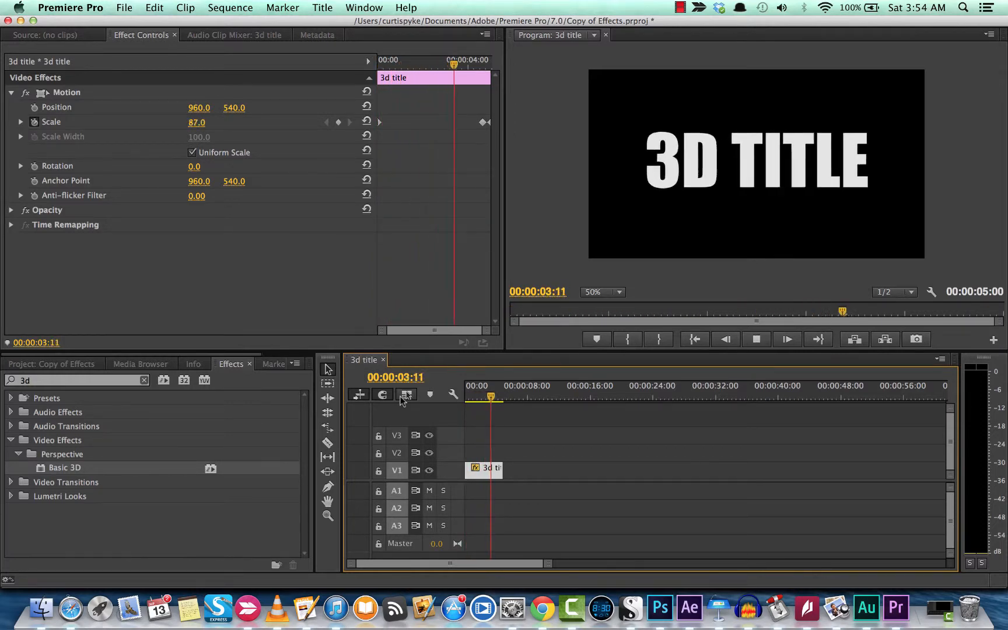
pyautogui.click(509, 441)
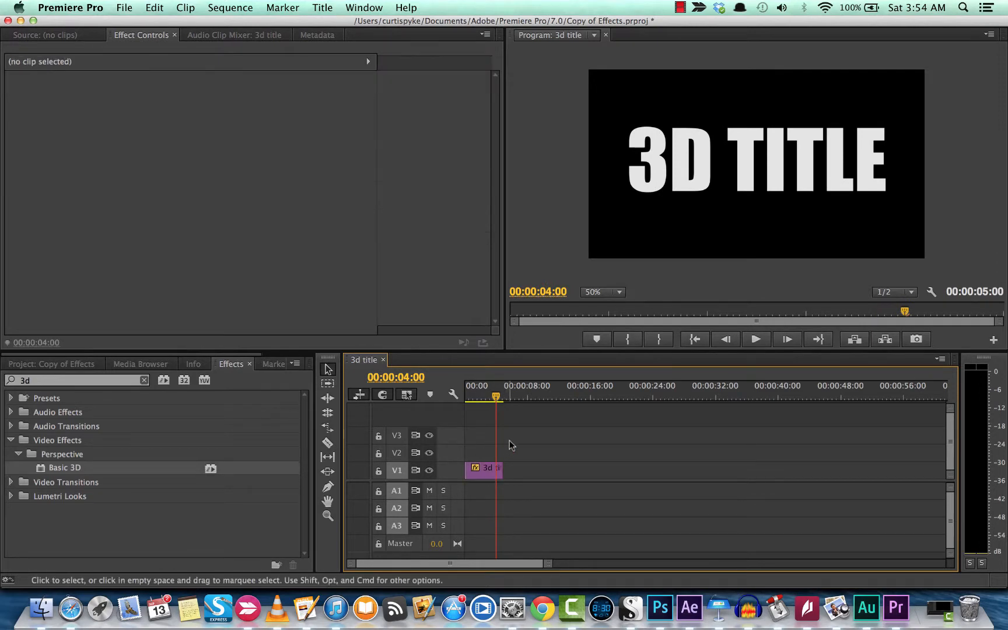
# Remove all Scale keyframes from the title clip on V1 and set its Scale to 100.0 with the playhead at 00:00:00:00.
pyautogui.click(475, 470)
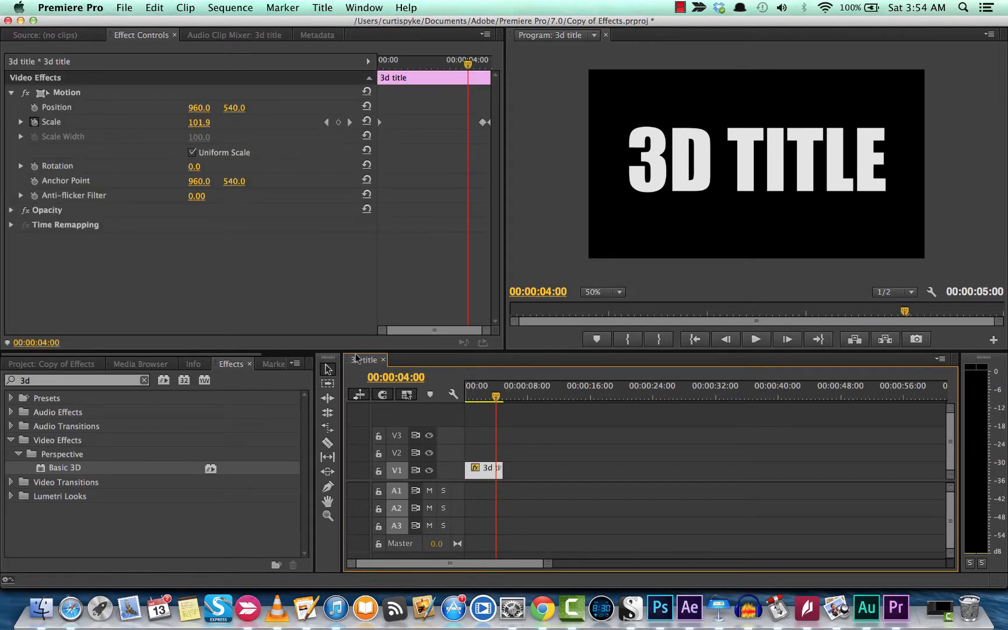
pyautogui.click(65, 93)
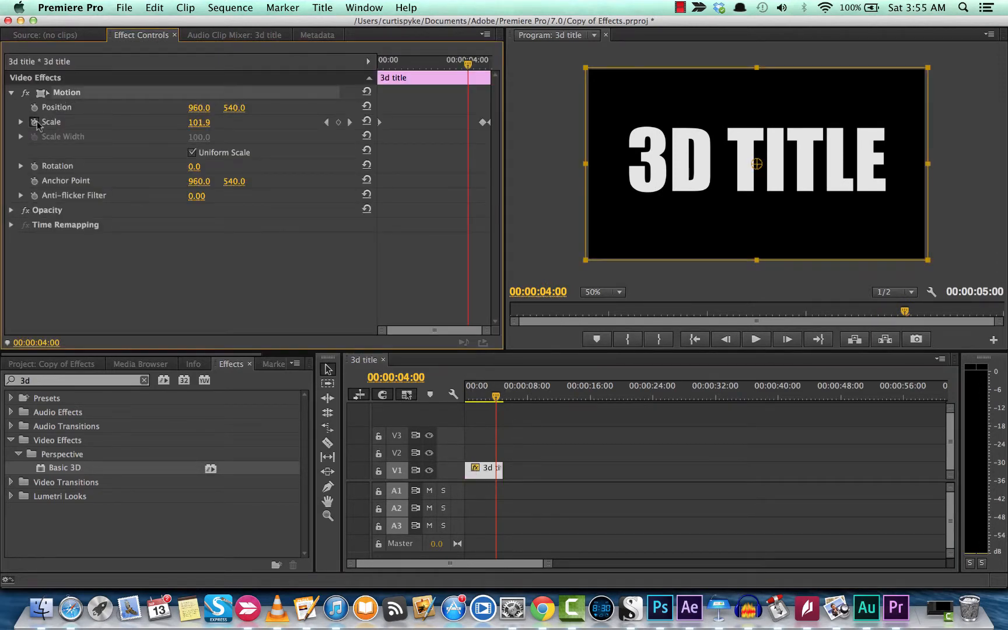
pyautogui.moveTo(496, 397); pyautogui.dragTo(423, 402)
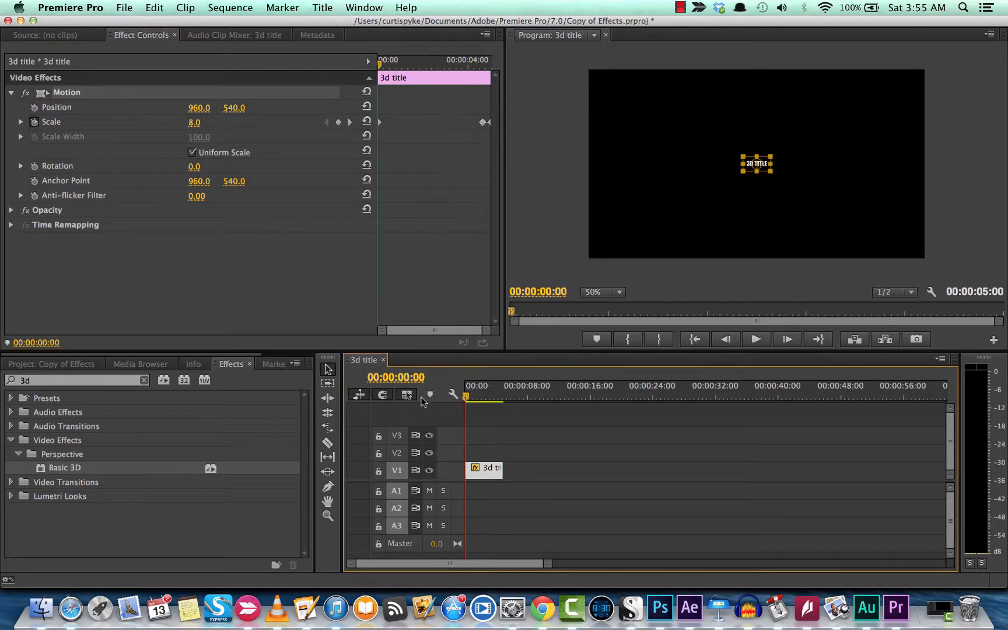
pyautogui.click(34, 122)
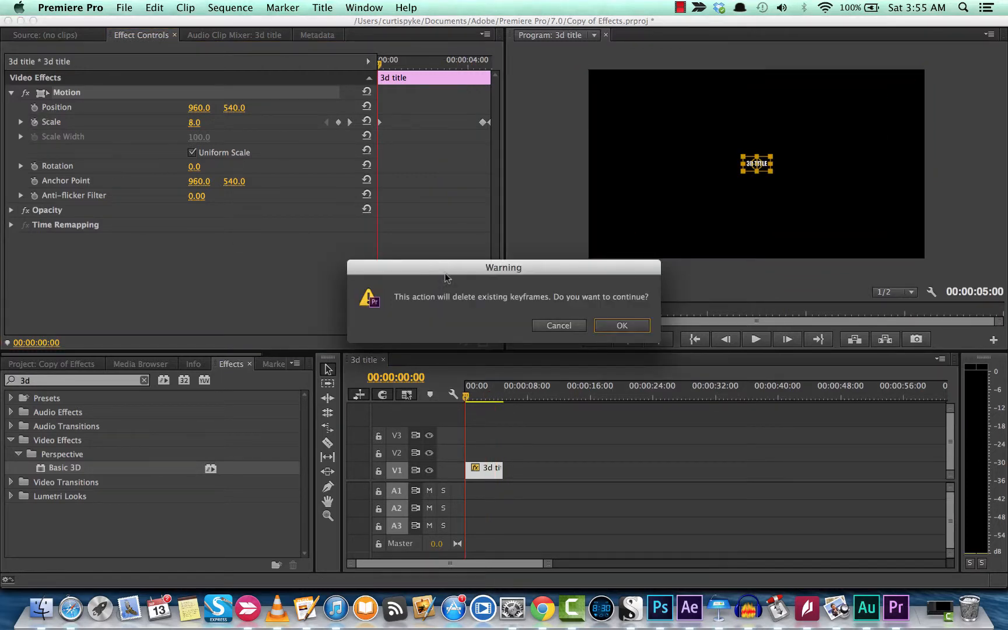
pyautogui.click(609, 328)
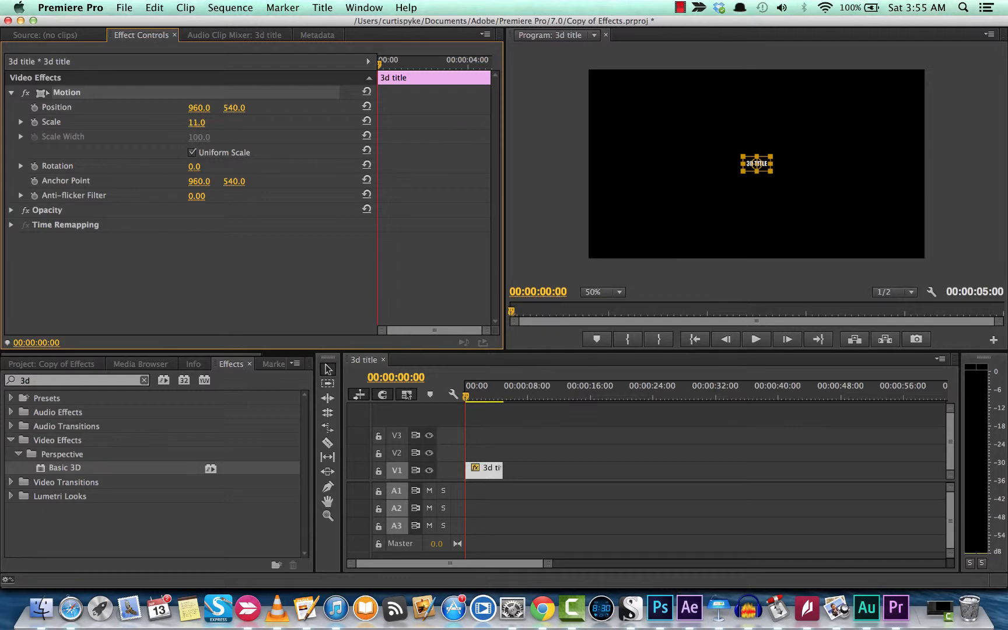
pyautogui.moveTo(197, 122); pyautogui.dragTo(249, 122)
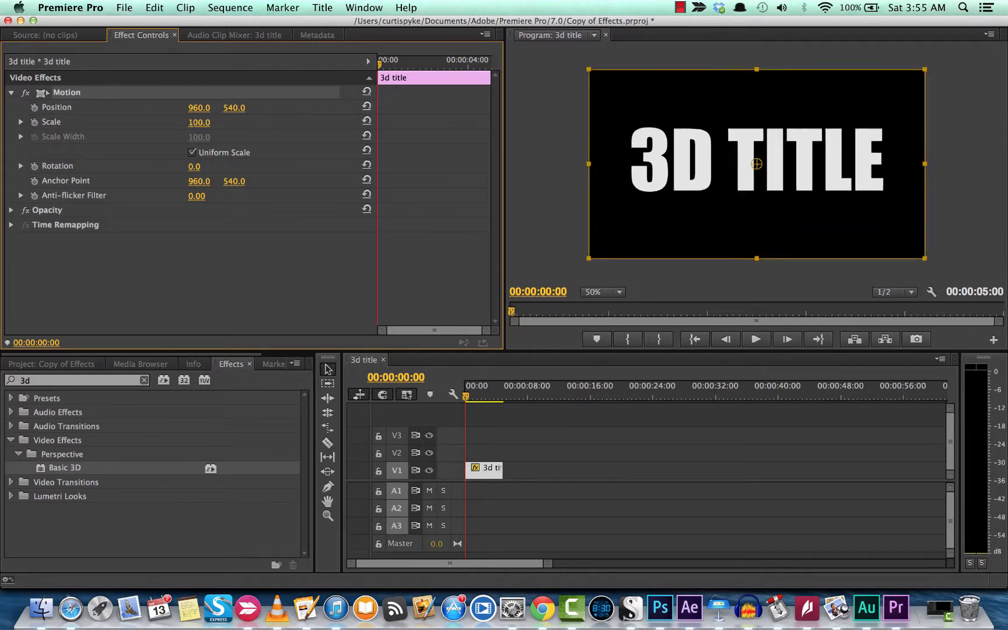
pyautogui.click(237, 296)
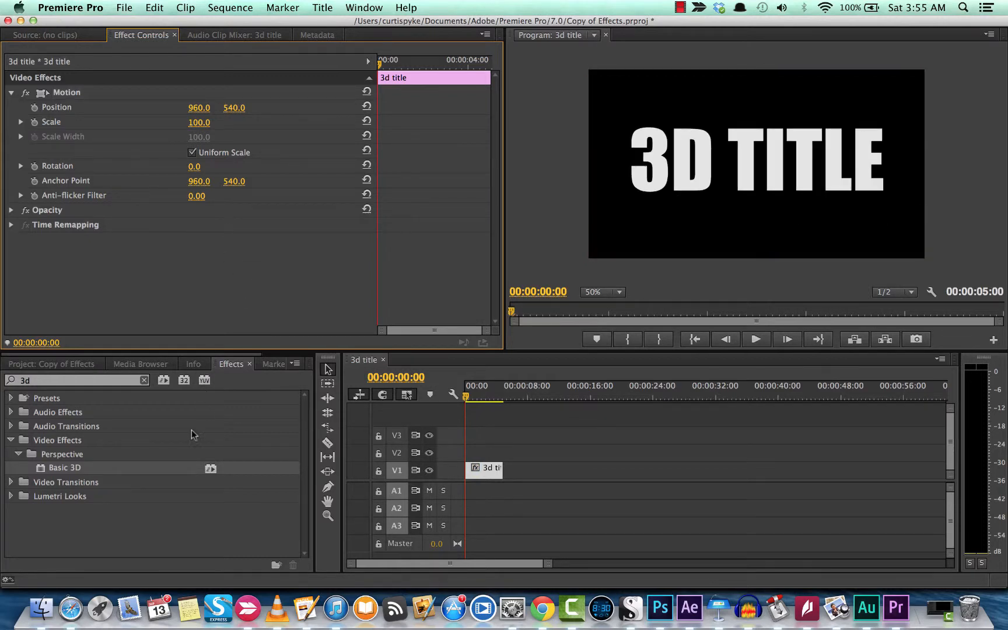
# Search the effects for "3d" and apply the Basic 3D effect to the title clip on V1.
pyautogui.click(66, 465)
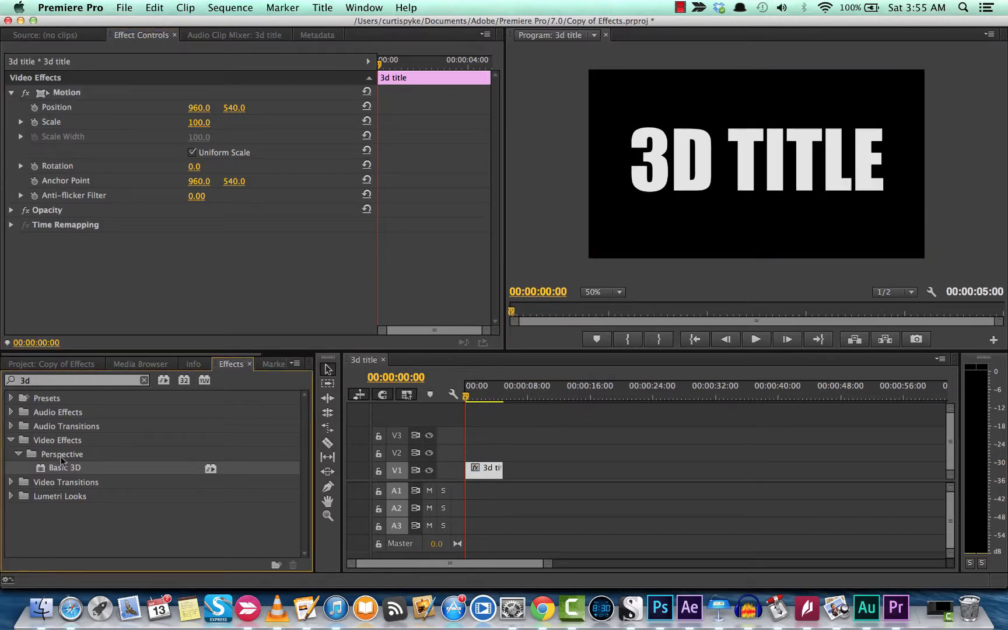
pyautogui.click(45, 381)
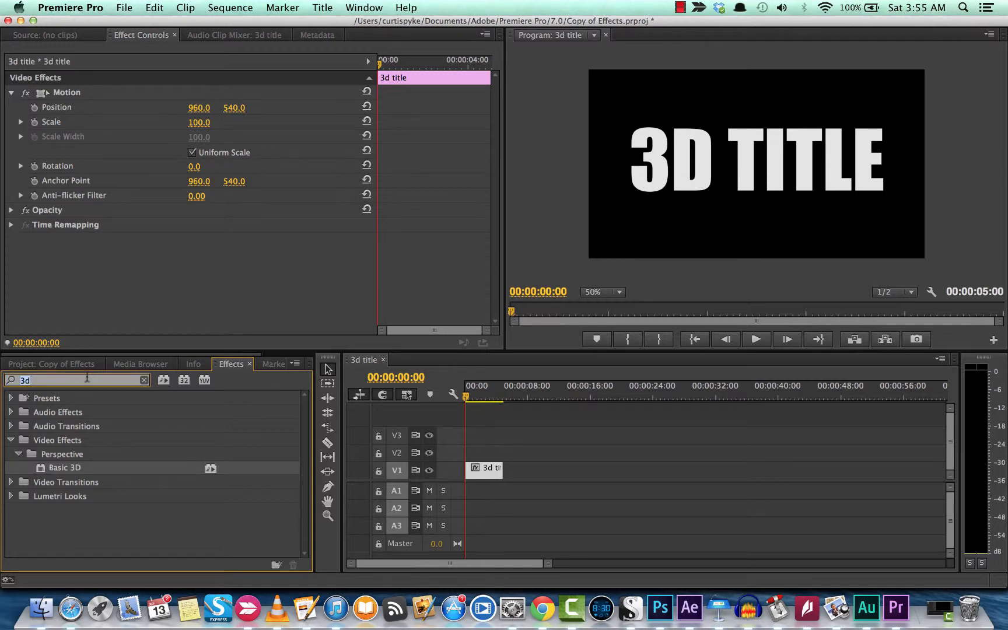
pyautogui.press('BackSpace')
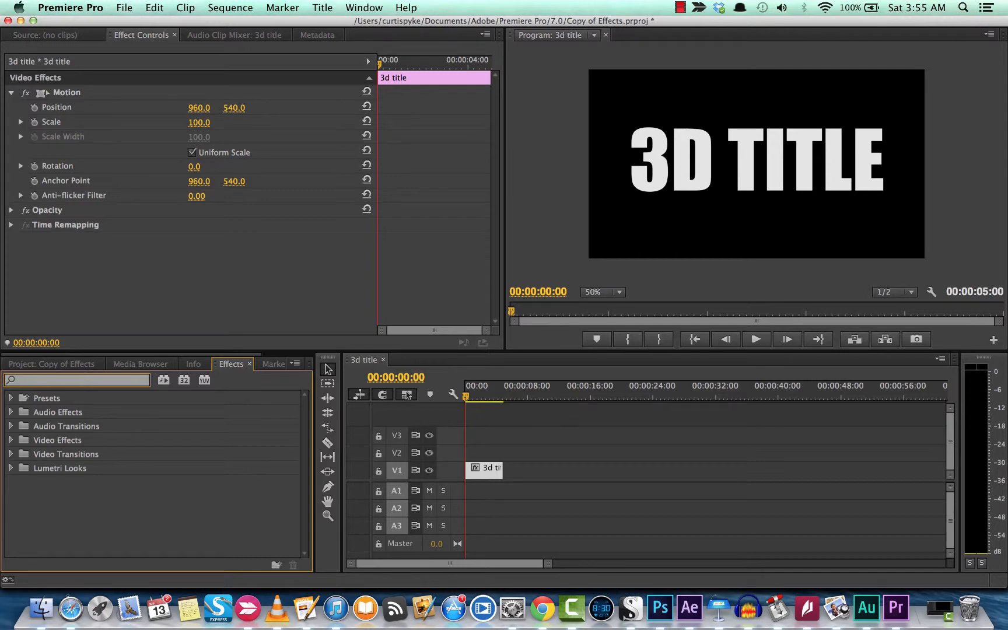
pyautogui.write('3d')
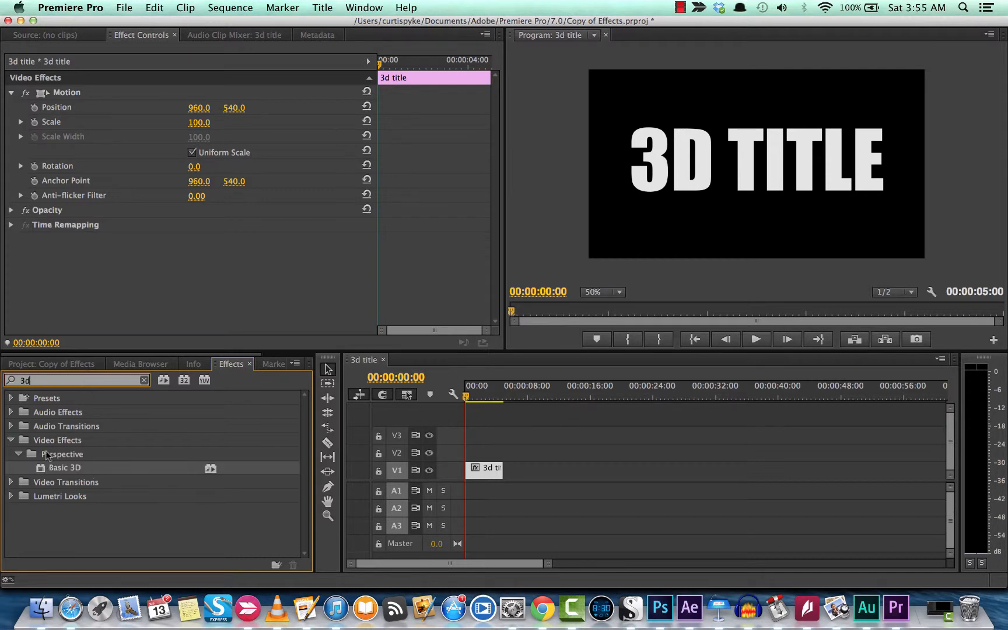
pyautogui.moveTo(51, 468); pyautogui.dragTo(492, 468)
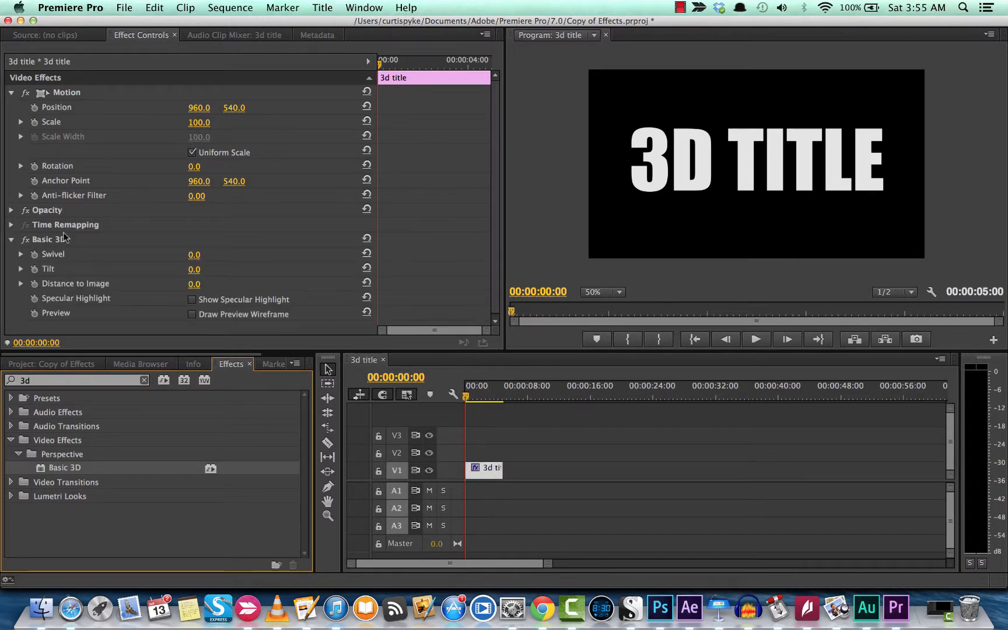
# Try out a higher Distance to Image value in the Basic 3D effect and undo the change.
pyautogui.scroll(-1, 65, 238)
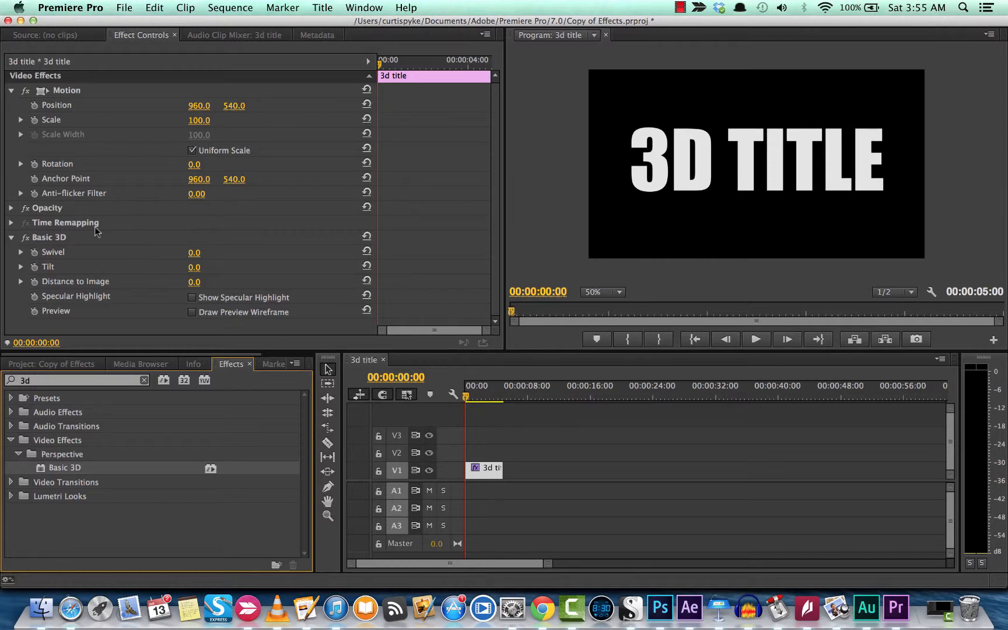
pyautogui.click(94, 283)
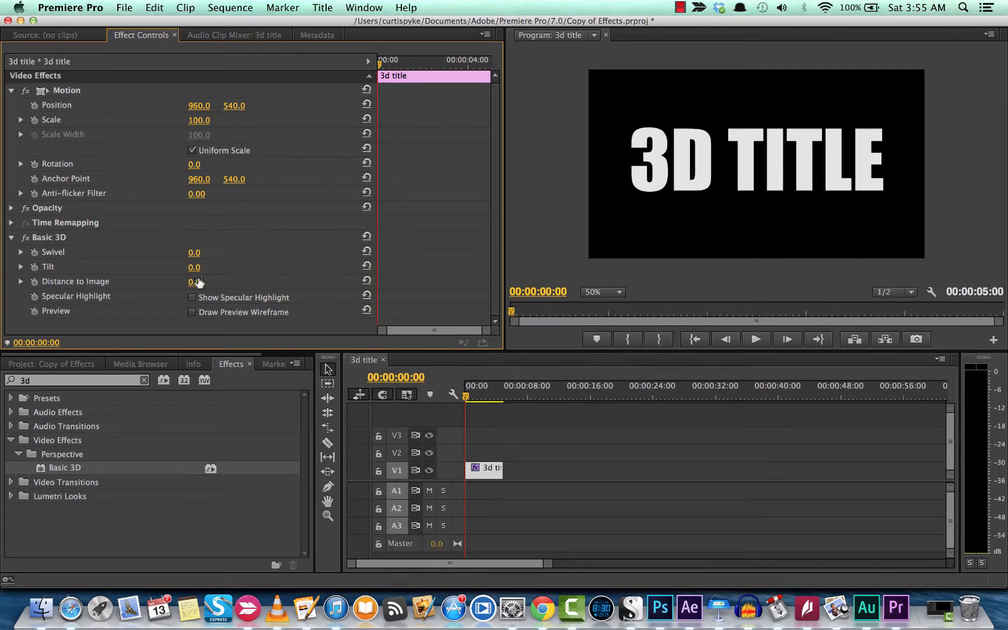
pyautogui.moveTo(199, 283); pyautogui.dragTo(228, 283)
pyautogui.press('super+z')
# Keyframe Basic 3D's Tilt and Distance to Image at the clip's start, and set them to -47.0° and 345.0 at 00:00:04:17.
pyautogui.click(34, 282)
pyautogui.click(35, 267)
pyautogui.moveTo(467, 397); pyautogui.dragTo(505, 399)
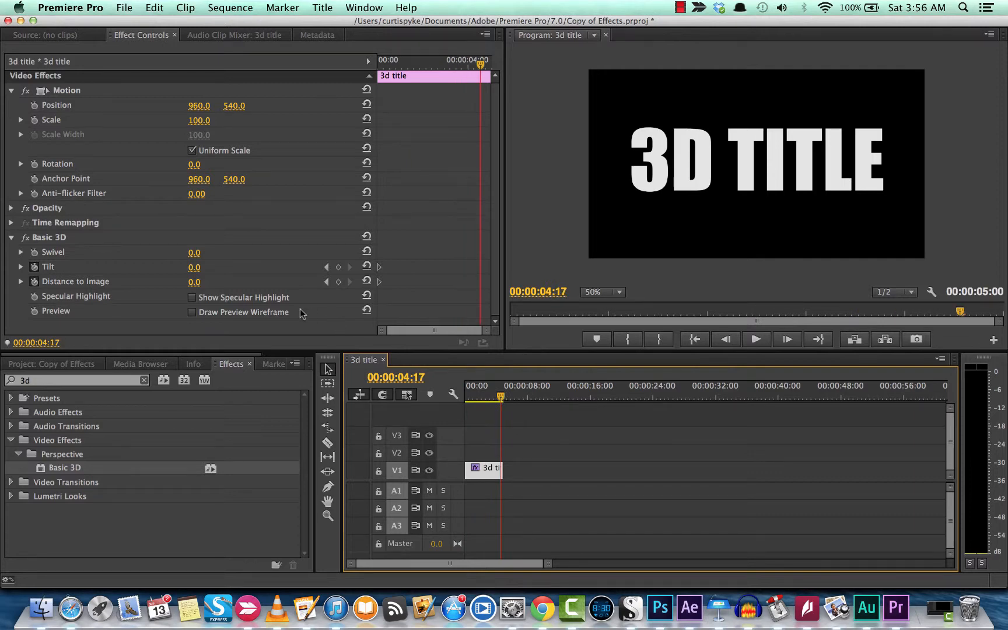
pyautogui.moveTo(193, 270); pyautogui.dragTo(407, 283)
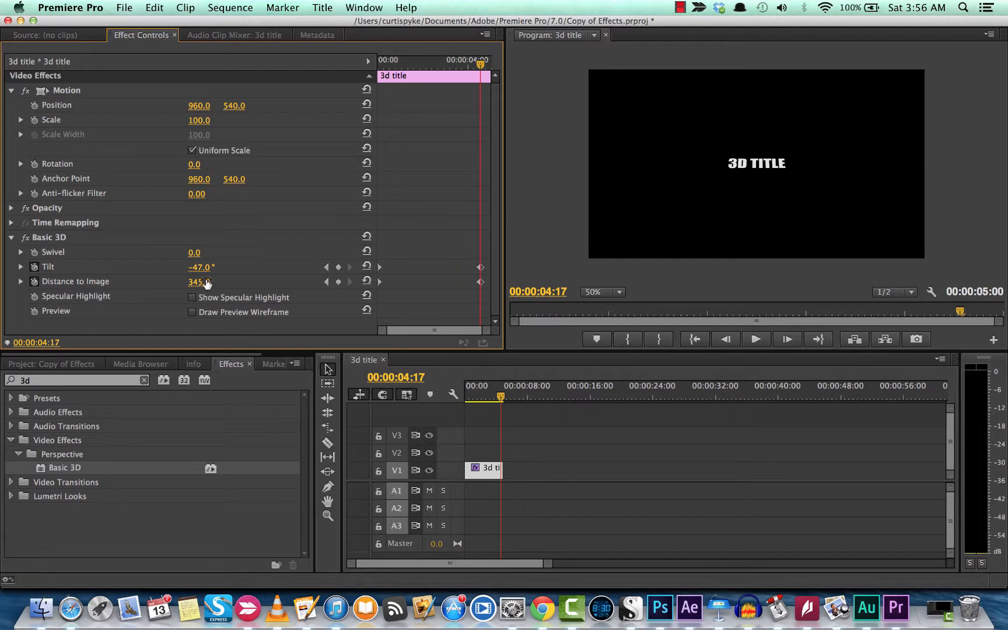
# Play the sequence from the beginning to preview the Basic 3D tilt and distance animation.
pyautogui.moveTo(501, 398); pyautogui.dragTo(459, 397)
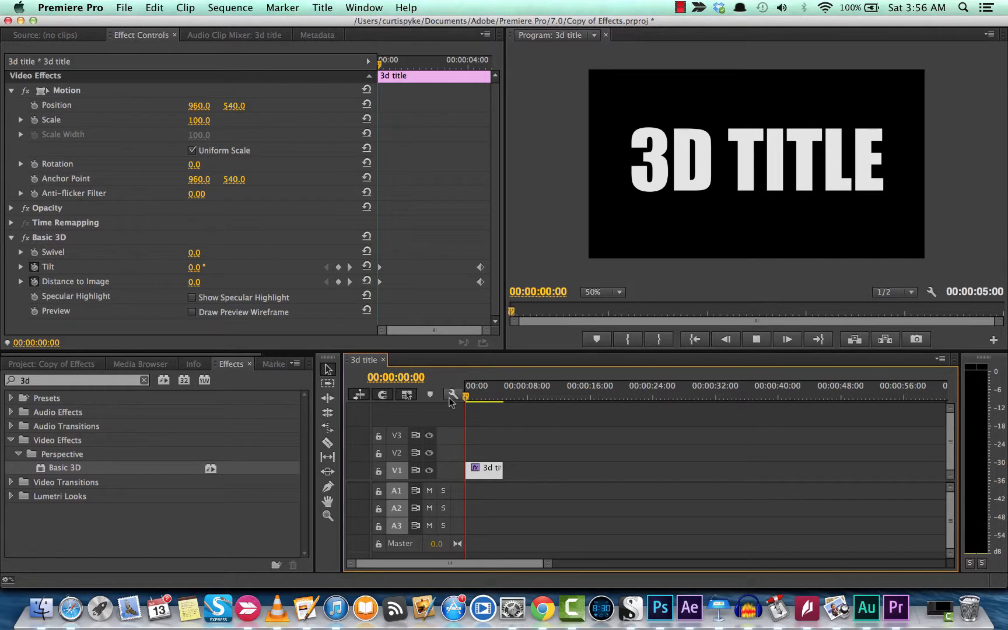
pyautogui.press('space')
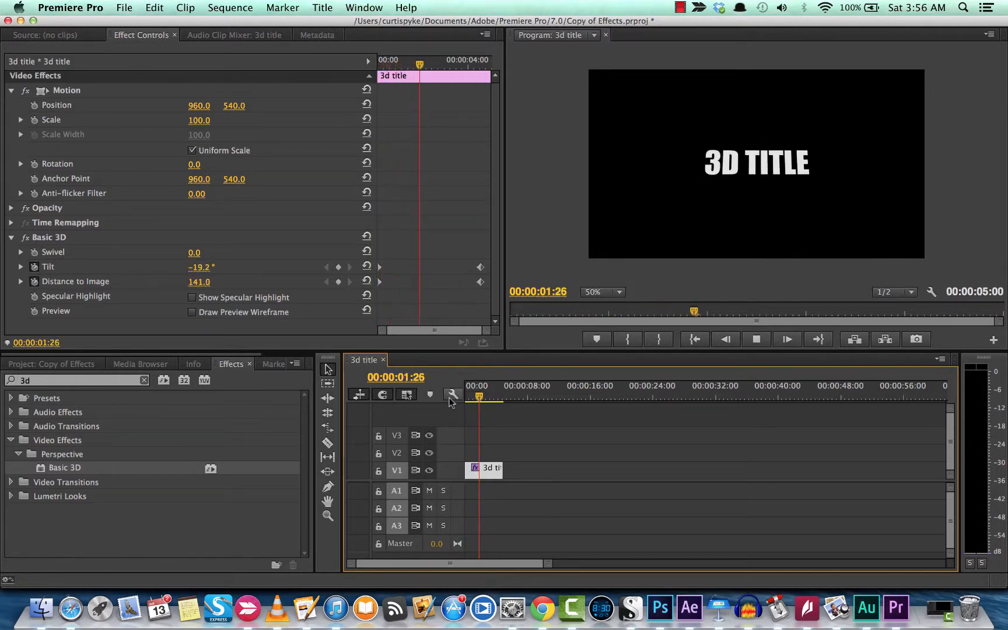
pyautogui.press('space')
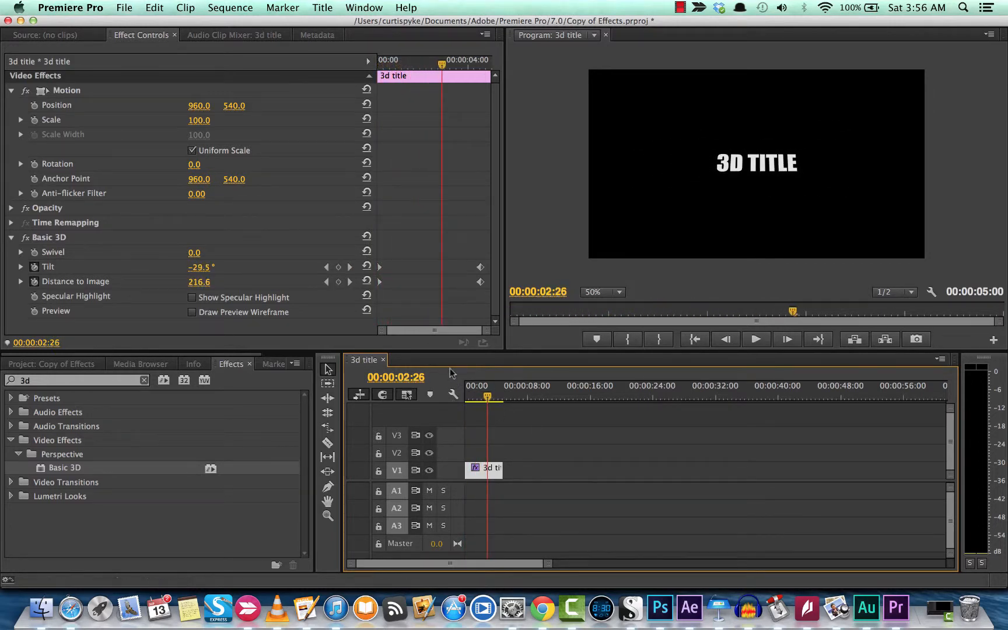
# Add a Basic 3D Tilt keyframe of -65.0° for the title clip at 00:00:04:14.
pyautogui.moveTo(490, 396); pyautogui.dragTo(431, 396)
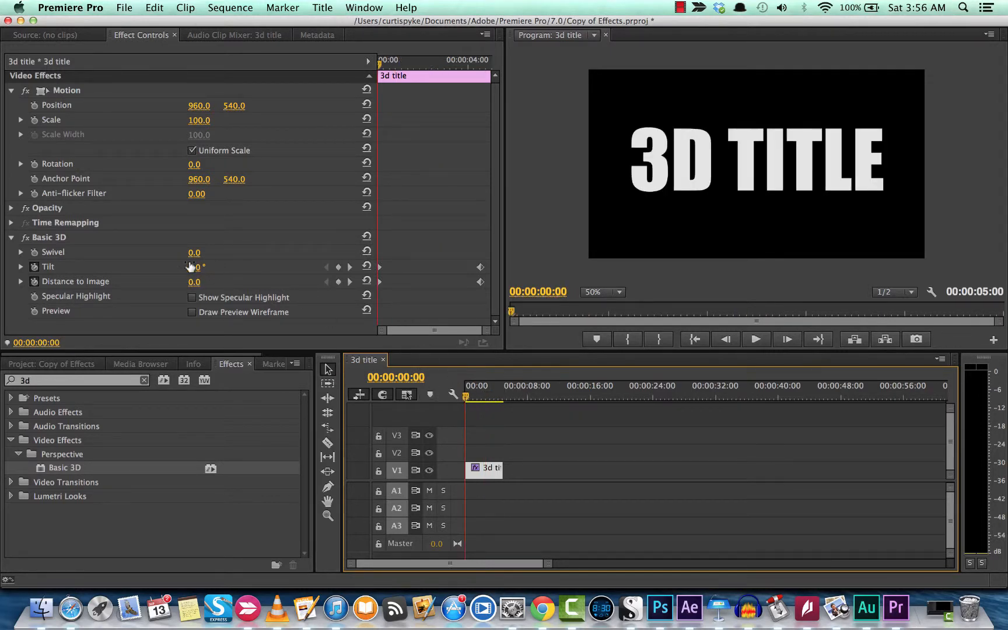
pyautogui.moveTo(483, 403); pyautogui.dragTo(501, 402)
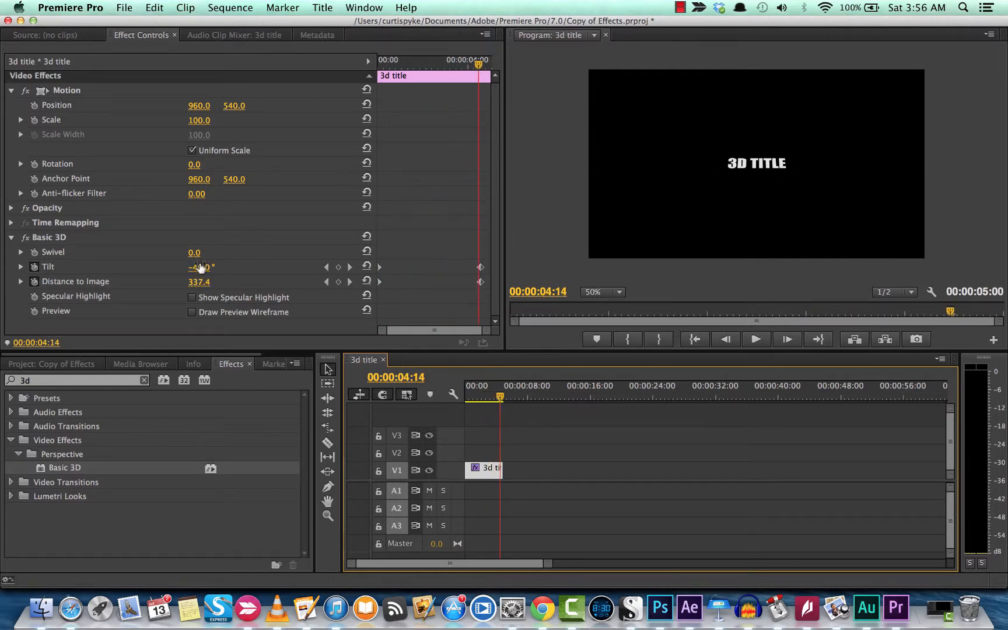
pyautogui.moveTo(201, 268); pyautogui.dragTo(190, 268)
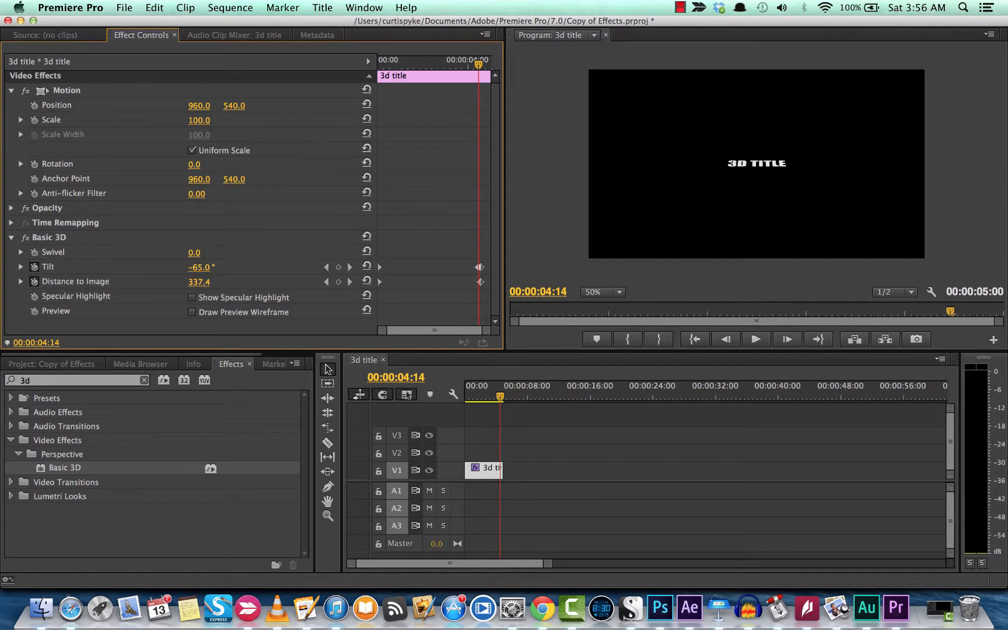
# Set the title's Basic 3D Tilt to -33.0° at the start of the clip and play the animation.
pyautogui.moveTo(500, 398); pyautogui.dragTo(458, 412)
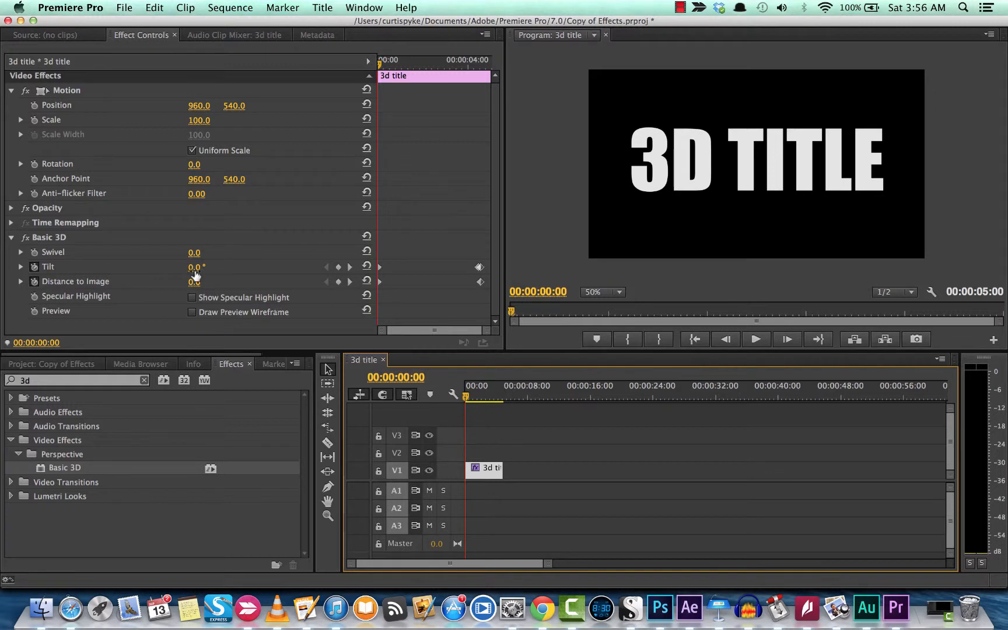
pyautogui.moveTo(194, 275); pyautogui.dragTo(174, 275)
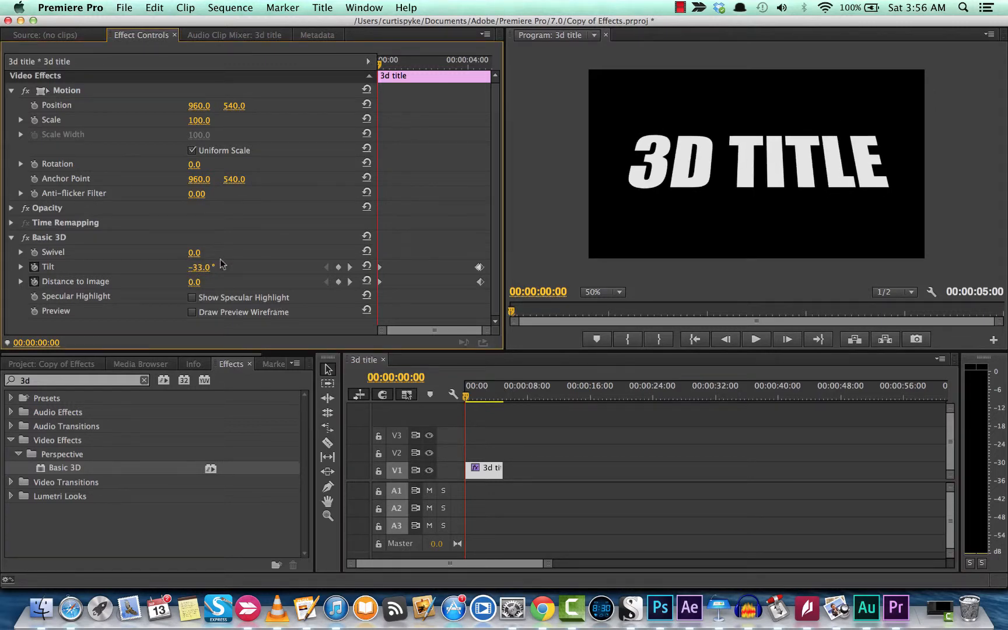
pyautogui.press('space')
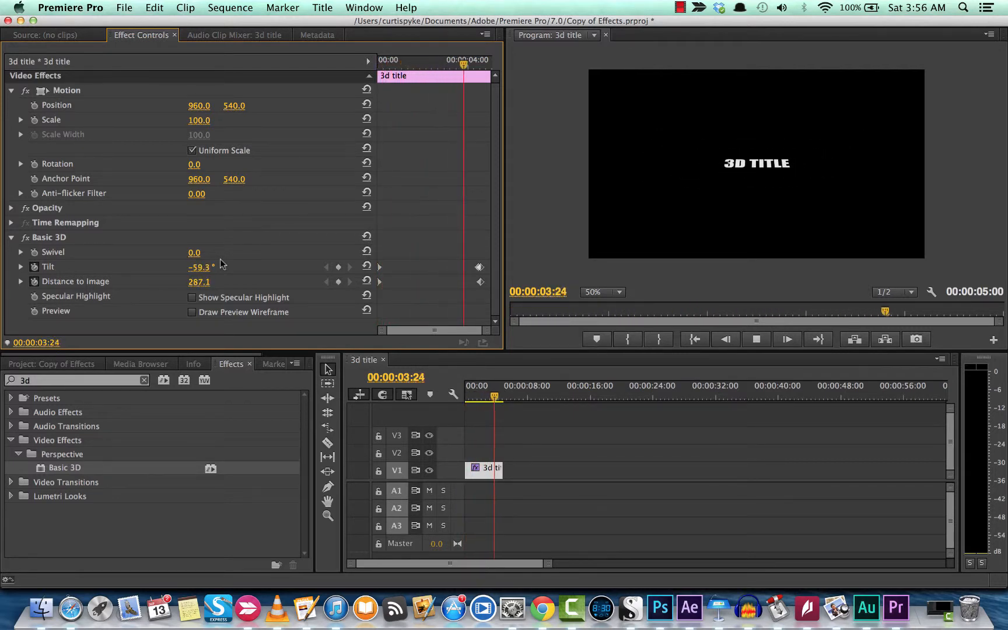
pyautogui.press('space')
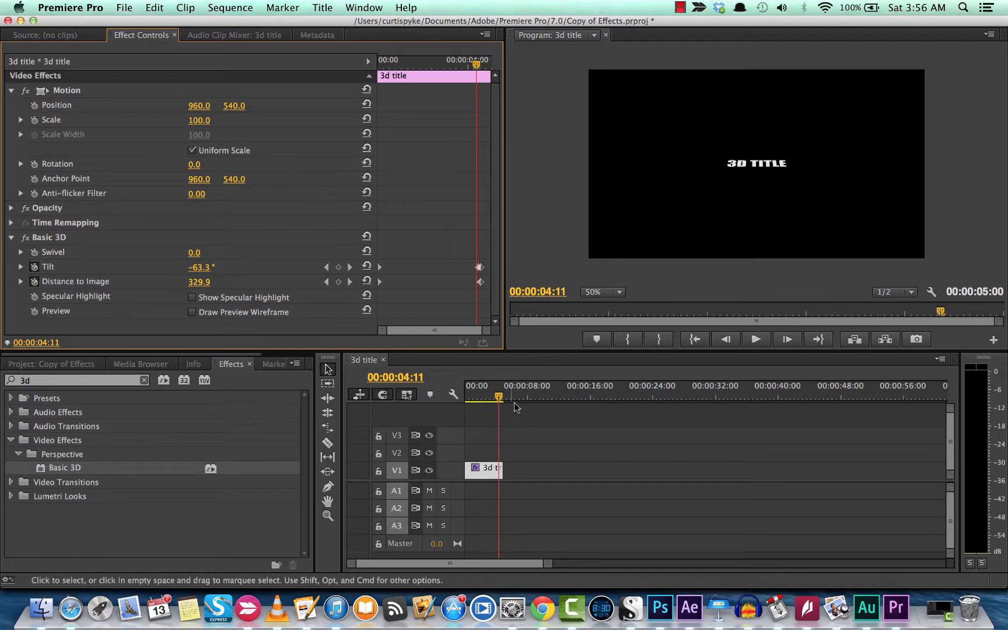
# Remove all Tilt and Distance to Image keyframes from the Basic 3D effect and reset Tilt to 0.0°.
pyautogui.moveTo(516, 408); pyautogui.dragTo(466, 408)
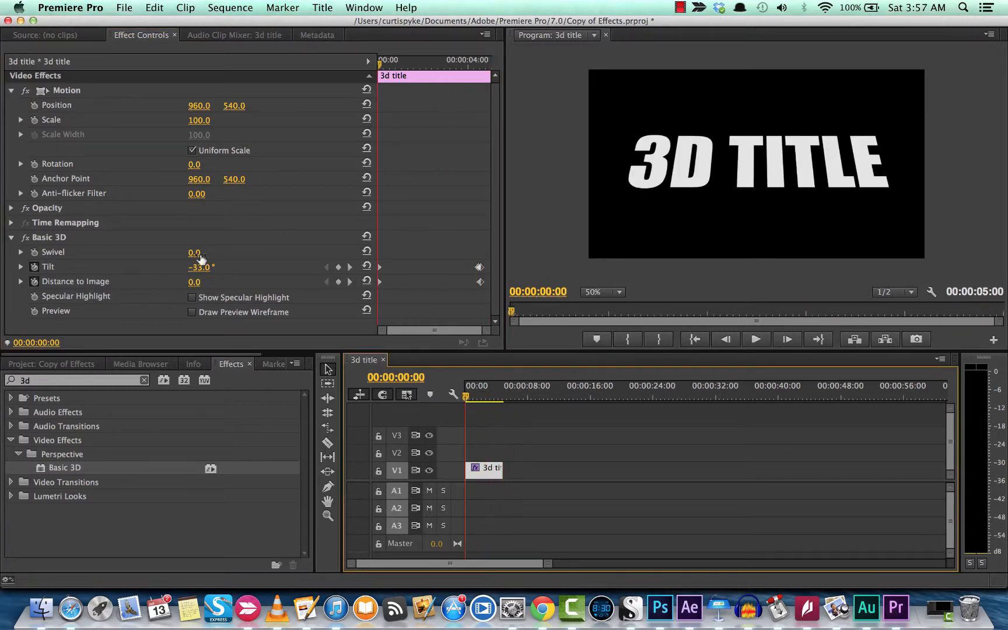
pyautogui.click(35, 267)
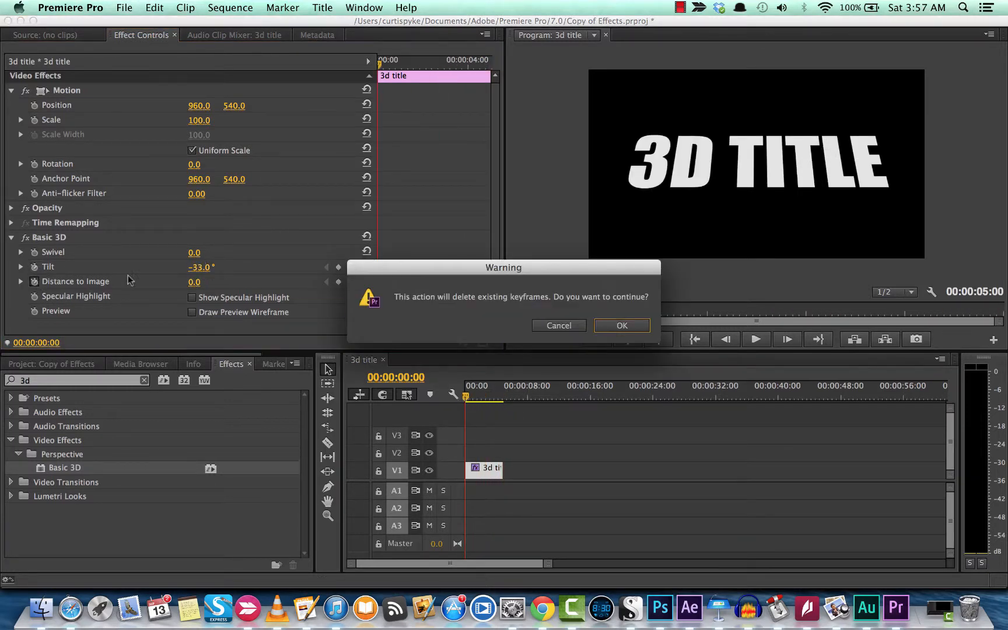
pyautogui.click(611, 327)
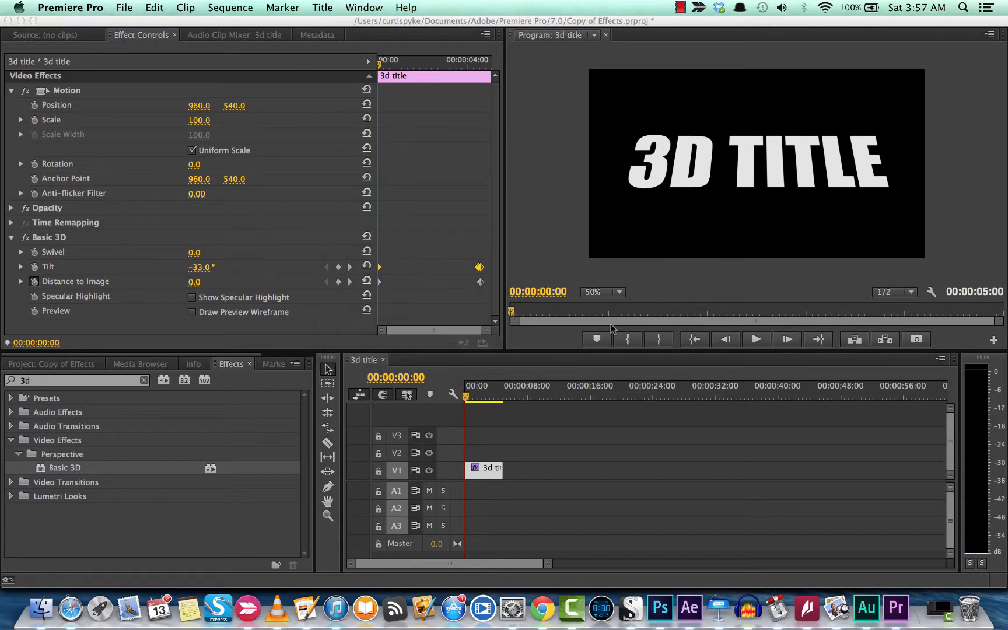
pyautogui.click(34, 283)
pyautogui.click(634, 329)
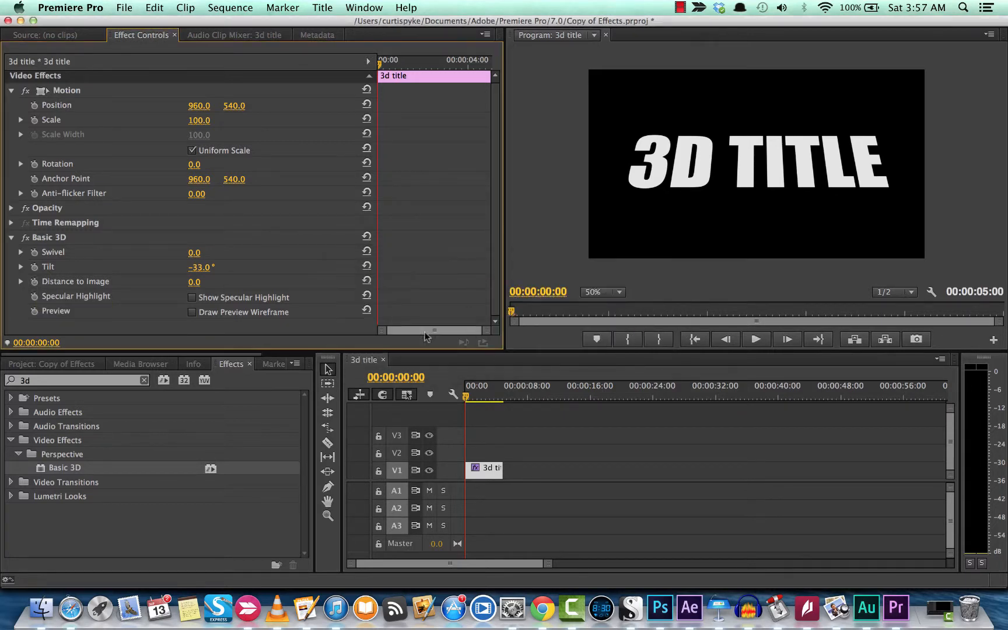
pyautogui.click(467, 398)
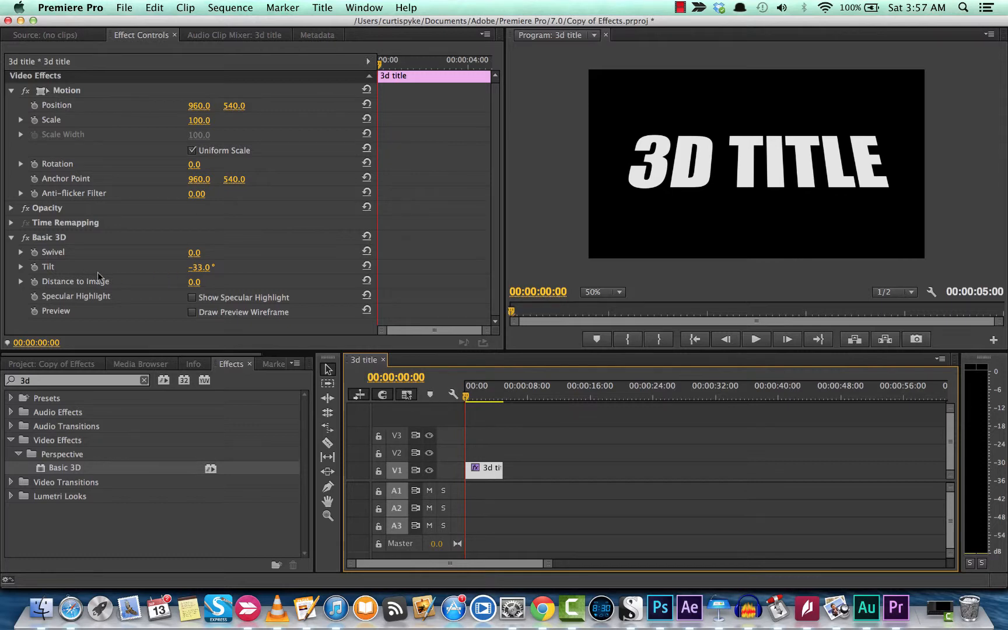
pyautogui.moveTo(196, 267); pyautogui.dragTo(226, 267)
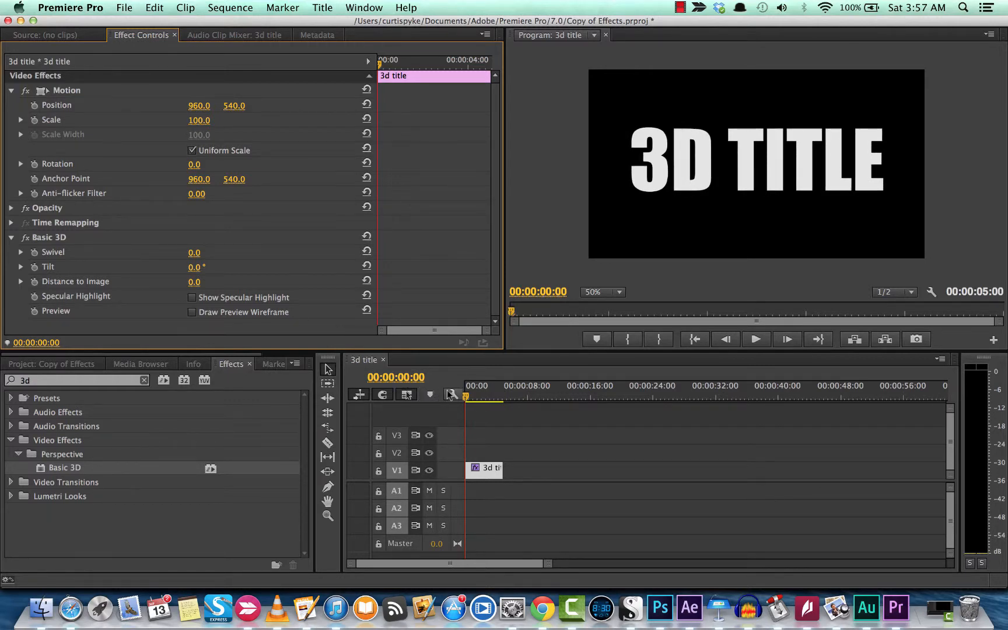
# Keyframe Basic 3D's Swivel at the clip's start, and set it to 30.0° at 00:00:01:00.
pyautogui.moveTo(466, 400); pyautogui.dragTo(466, 399)
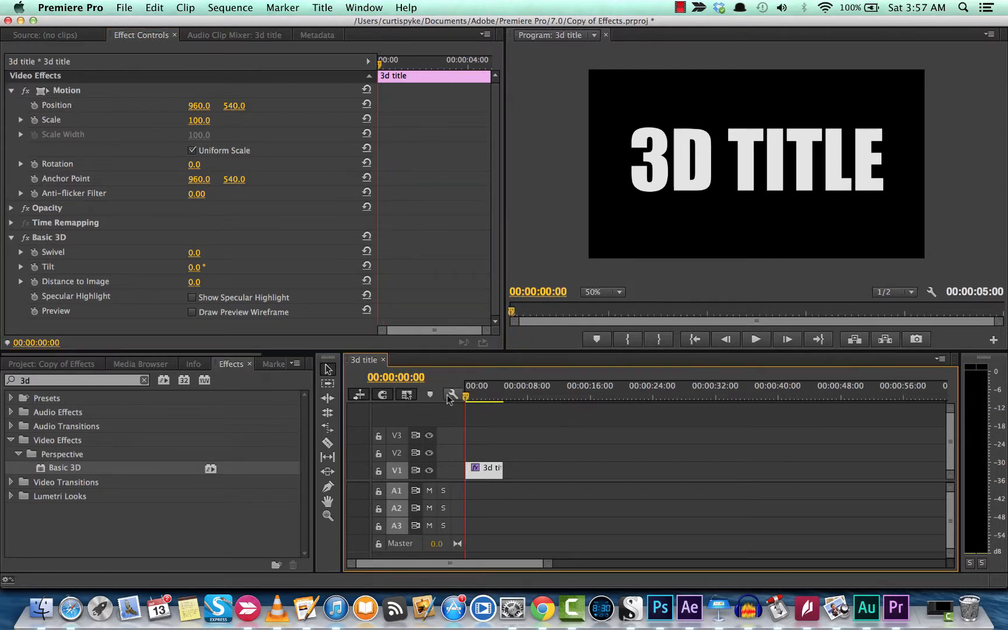
pyautogui.click(36, 254)
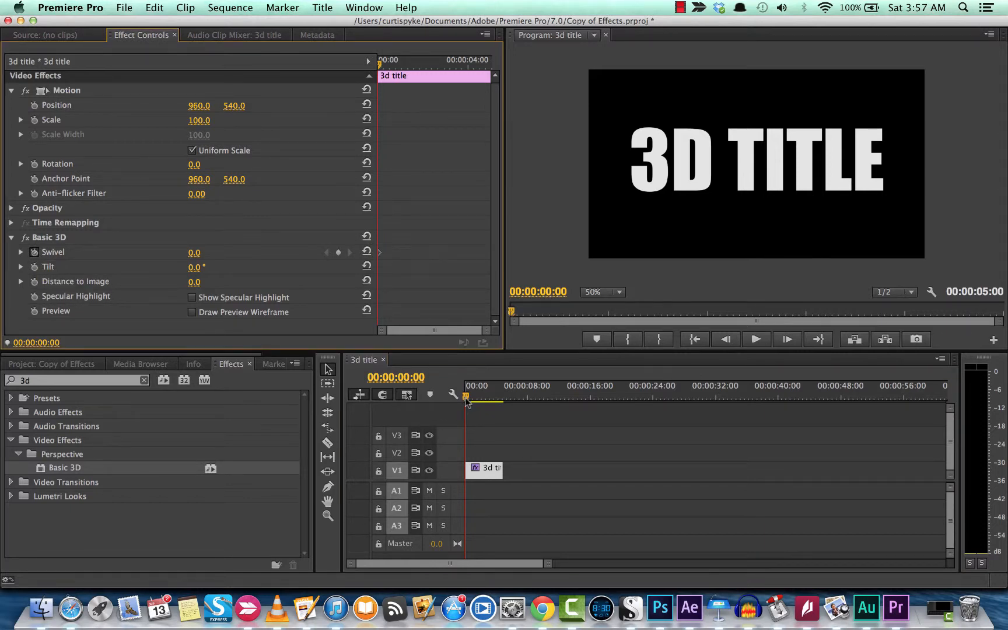
pyautogui.moveTo(467, 402); pyautogui.dragTo(474, 403)
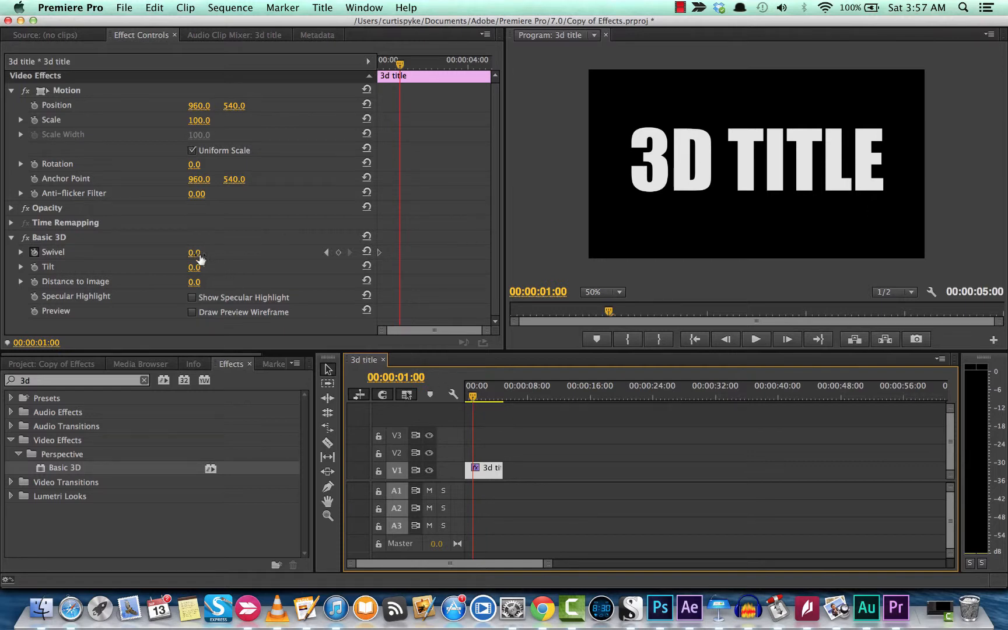
pyautogui.moveTo(195, 257); pyautogui.dragTo(212, 257)
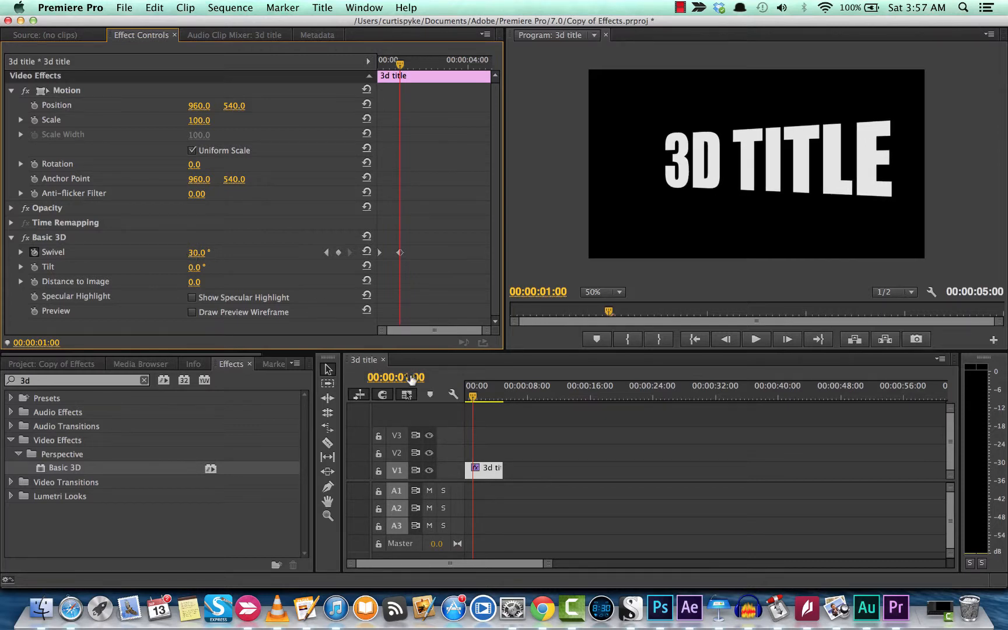
# Add Basic 3D Swivel keyframes of -30.0° at 00:00:02:00 and 0.0° at 00:00:03:00.
pyautogui.moveTo(476, 399)
pyautogui.mouseDown()
pyautogui.moveTo(490, 399)
pyautogui.moveTo(482, 400)
pyautogui.mouseUp()
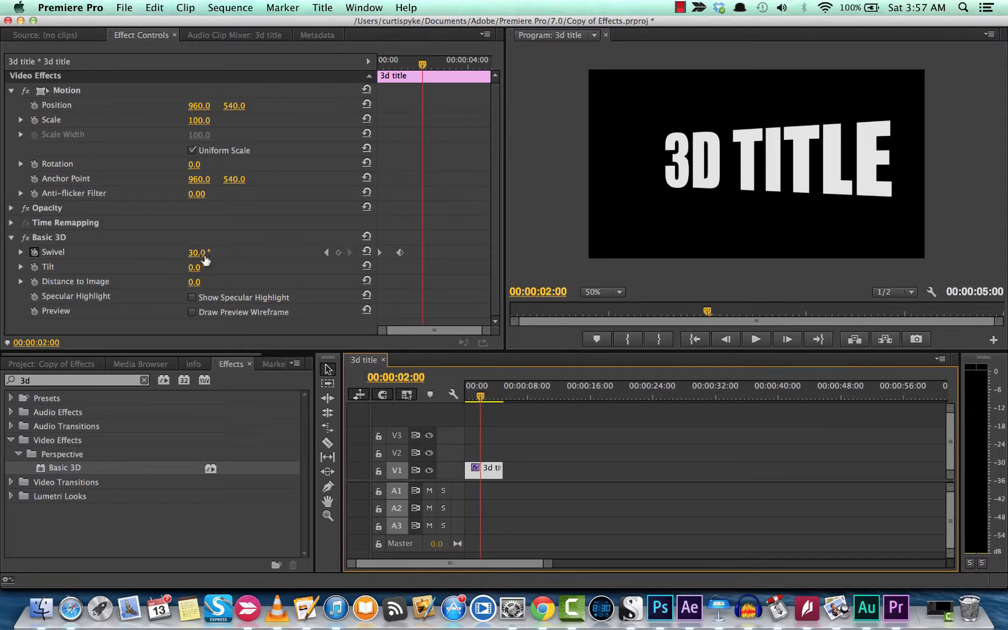
pyautogui.moveTo(198, 253); pyautogui.dragTo(163, 253)
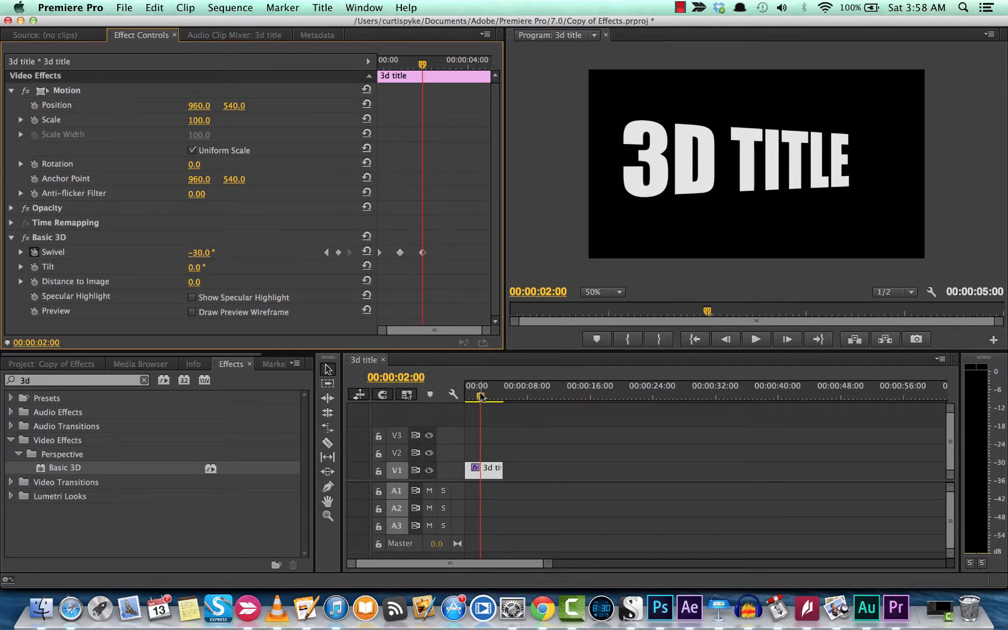
pyautogui.moveTo(480, 396); pyautogui.dragTo(490, 399)
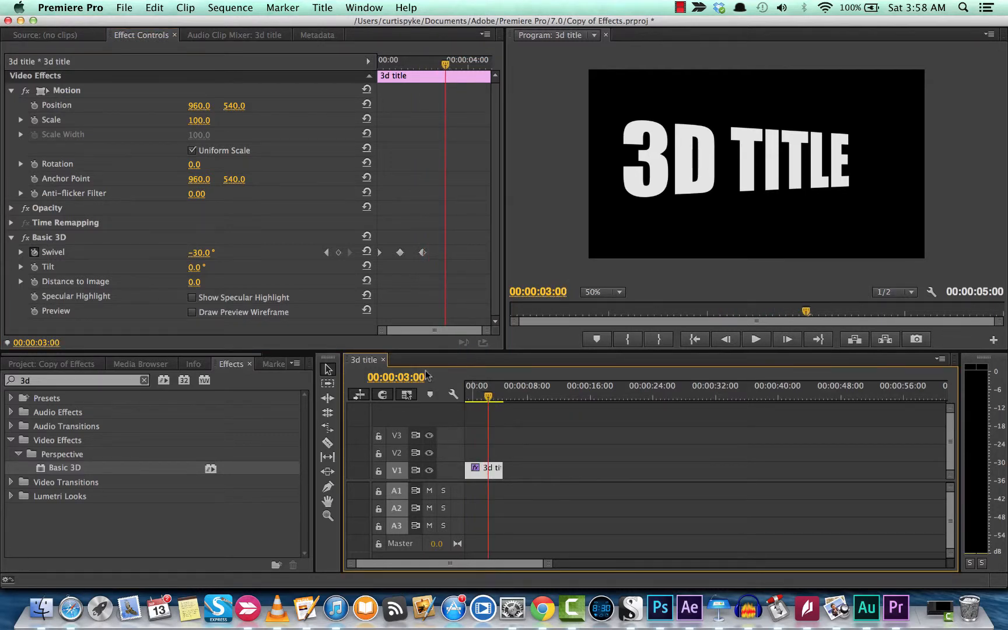
pyautogui.click(199, 252)
pyautogui.moveTo(199, 253); pyautogui.dragTo(216, 253)
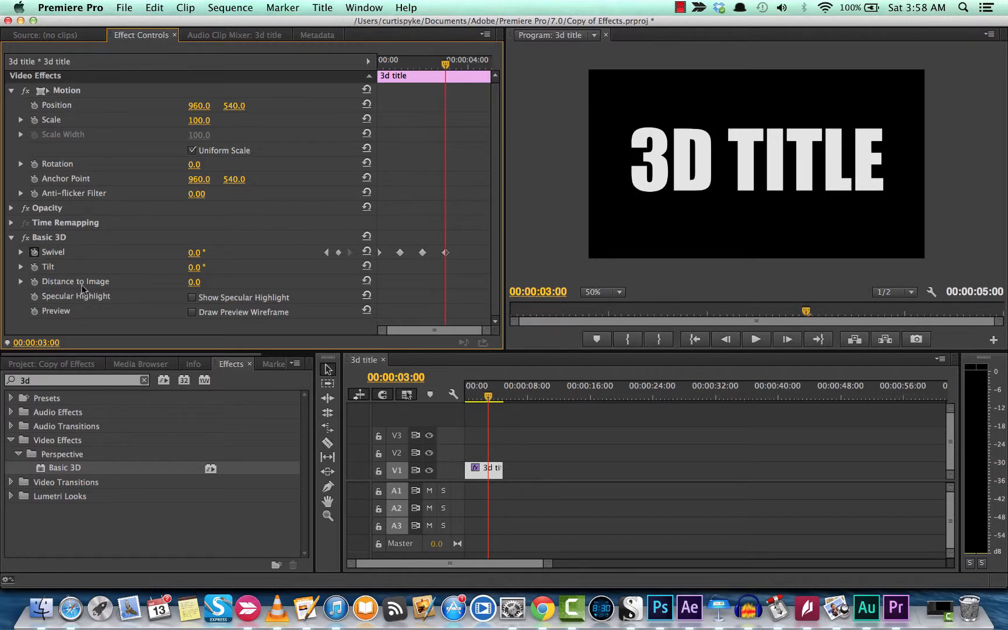
# Keyframe Basic 3D's Distance to Image at 00:00:03:00, and set it to 173.0 at 00:00:04:22.
pyautogui.click(34, 282)
pyautogui.click(489, 397)
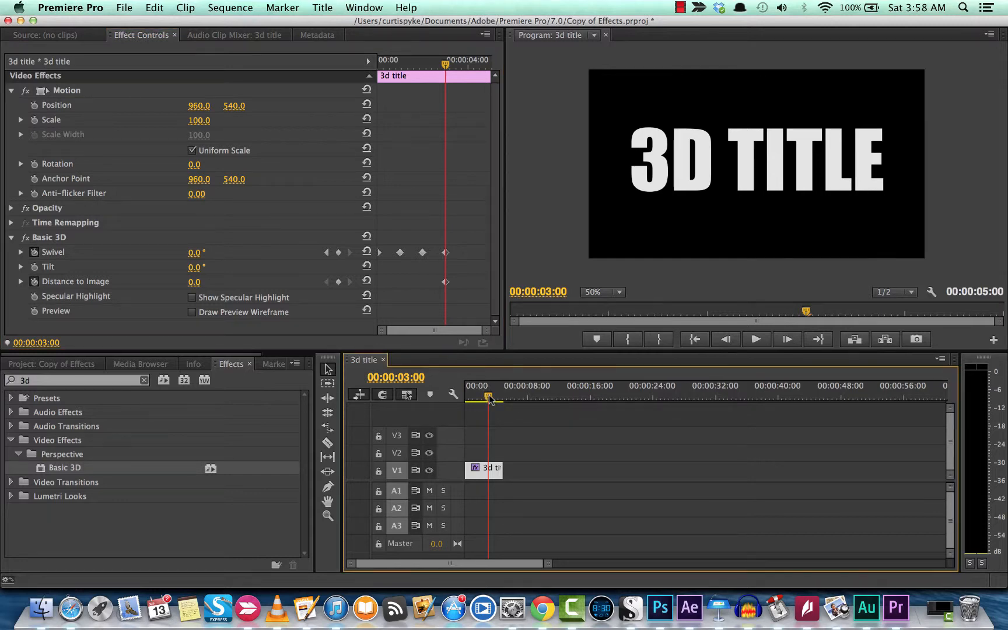
pyautogui.press('space')
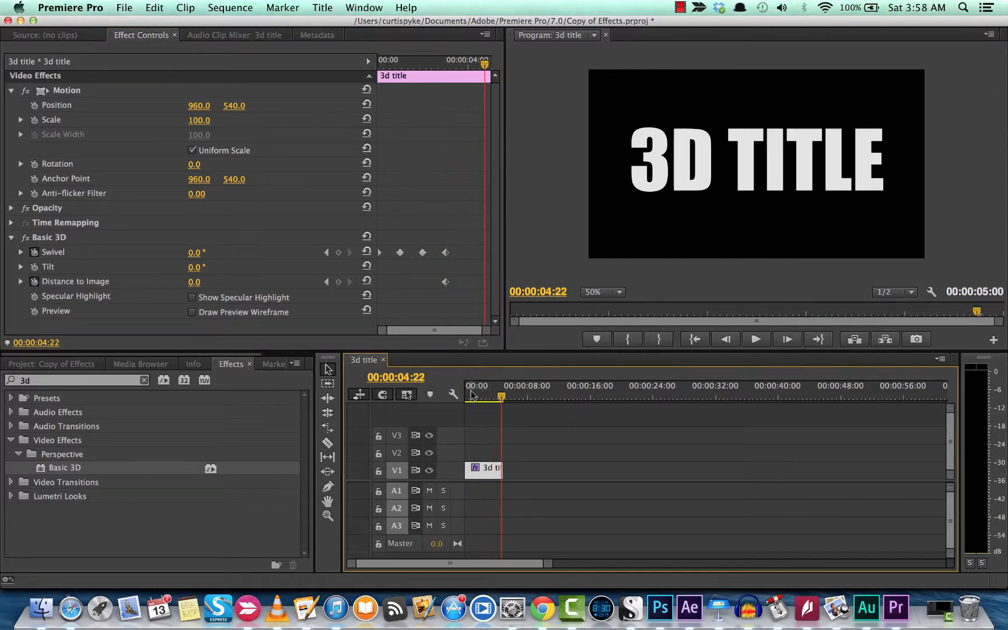
pyautogui.moveTo(195, 283); pyautogui.dragTo(298, 282)
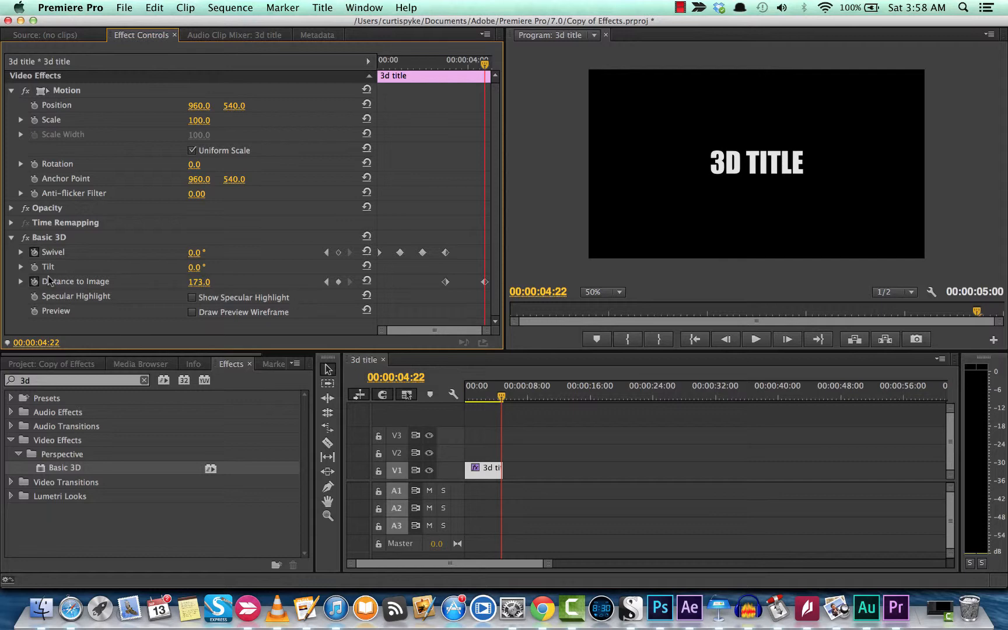
# Play the sequence from the beginning to preview the title's swivel and distance animation.
pyautogui.moveTo(502, 397); pyautogui.dragTo(395, 391)
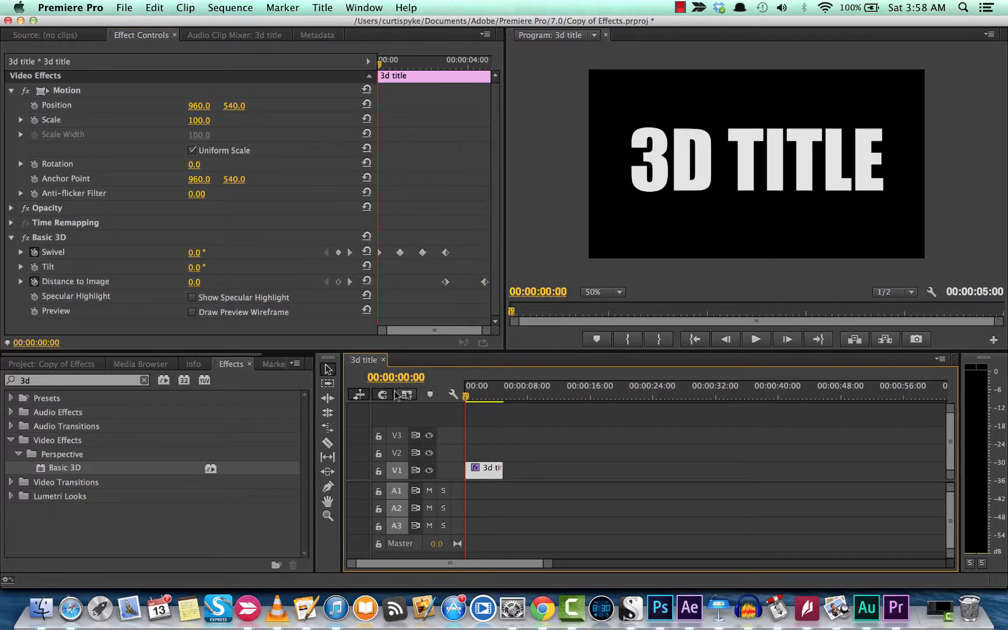
pyautogui.press('space')
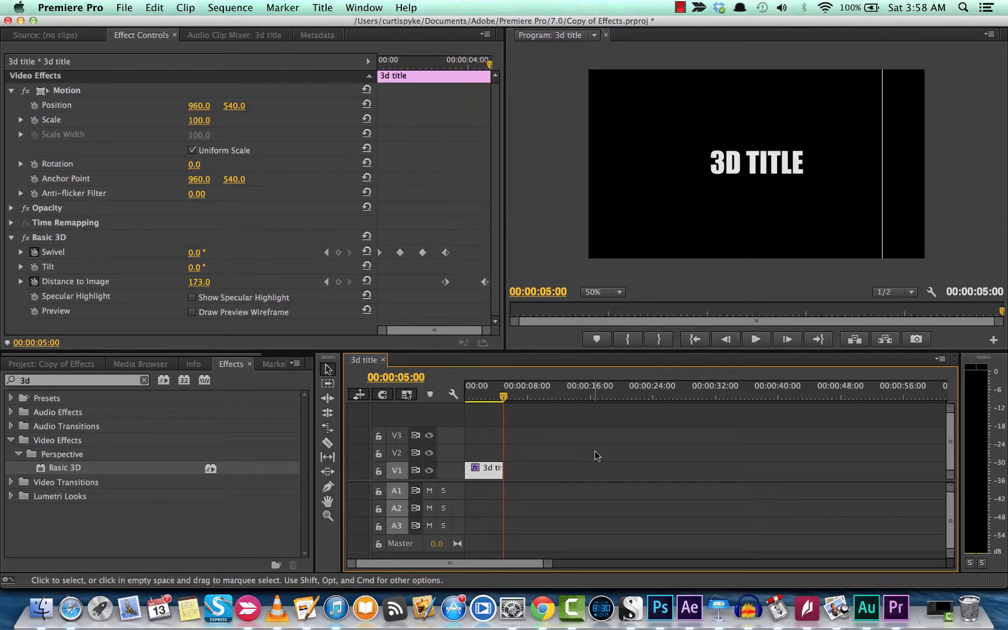
pyautogui.press('super+Tab')
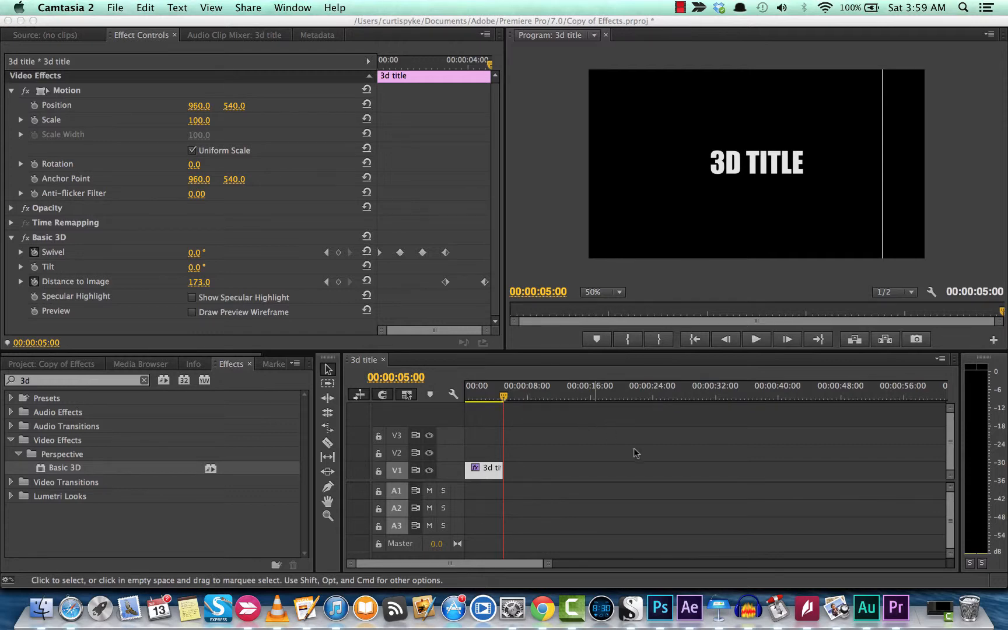
pyautogui.click(680, 8)
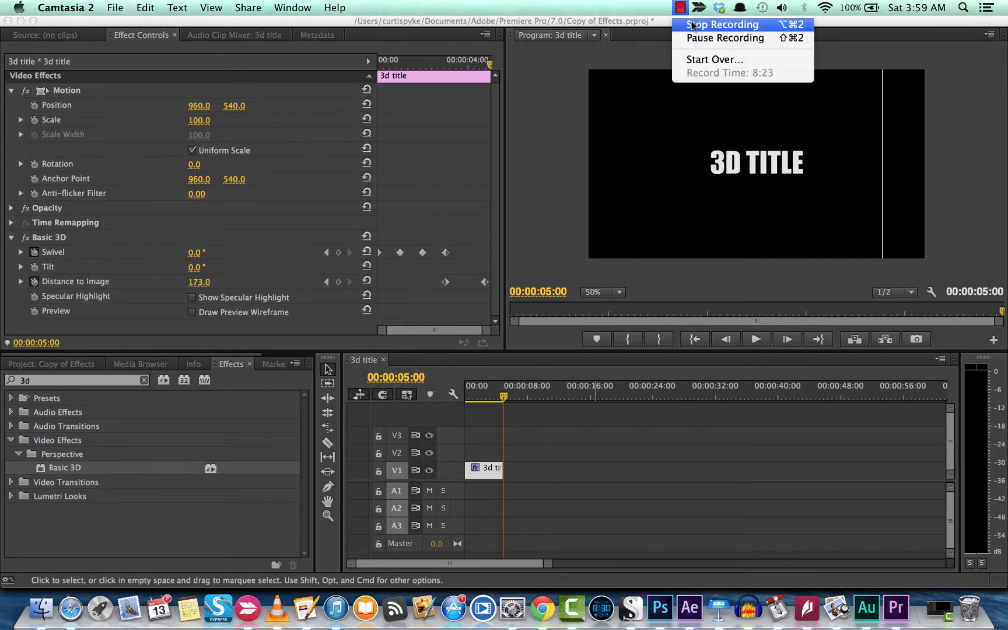